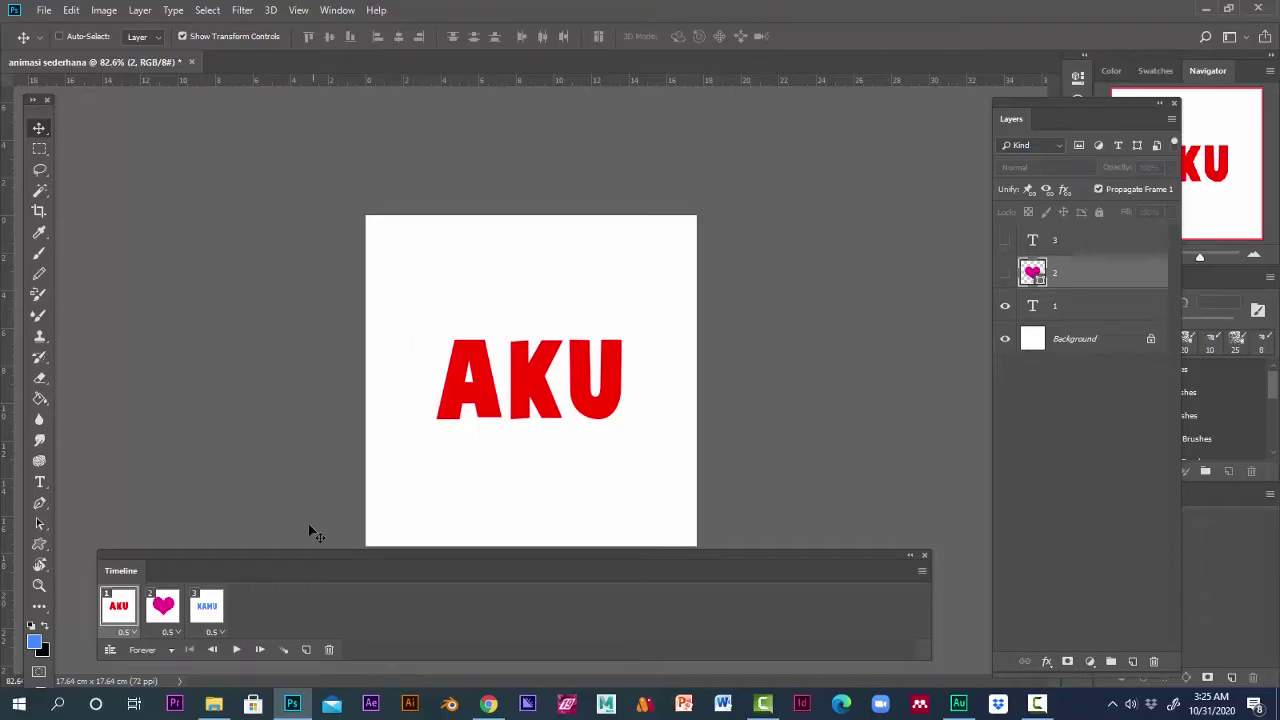
Play the existing three-frame AKU, heart and KAMU animation as a preview, and stop the playback
left_click(236, 651)
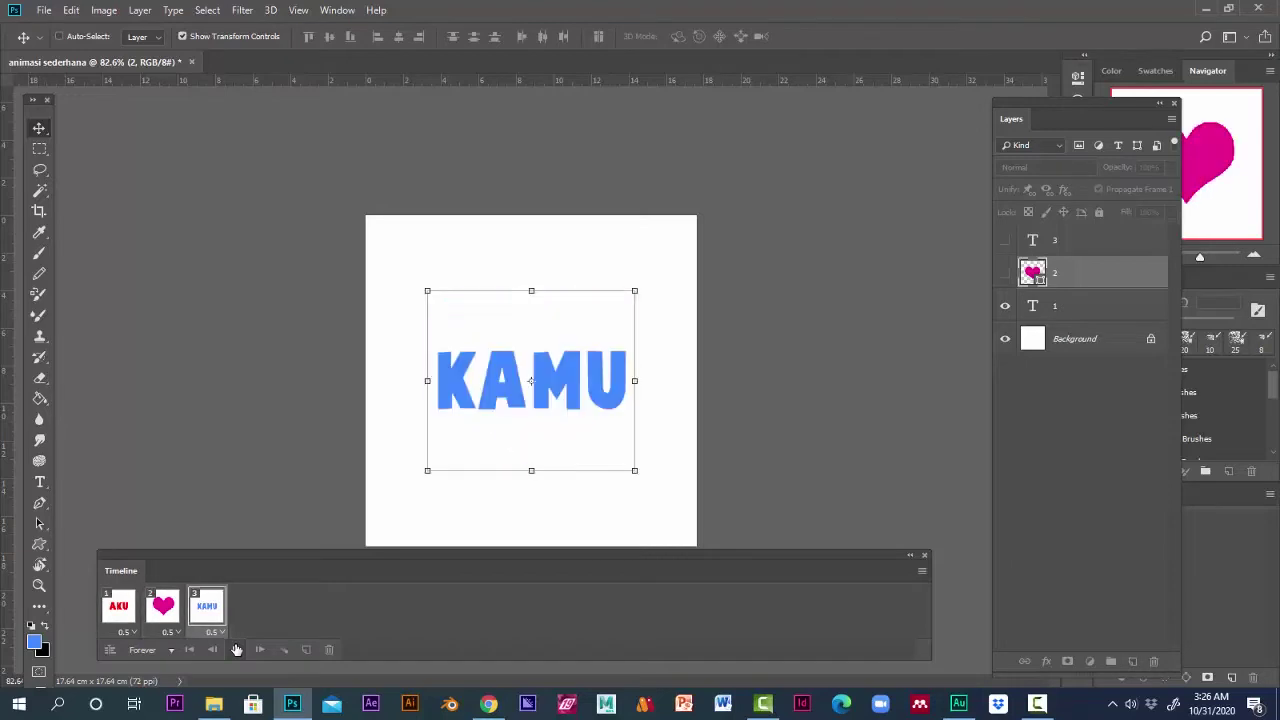
left_click(236, 649)
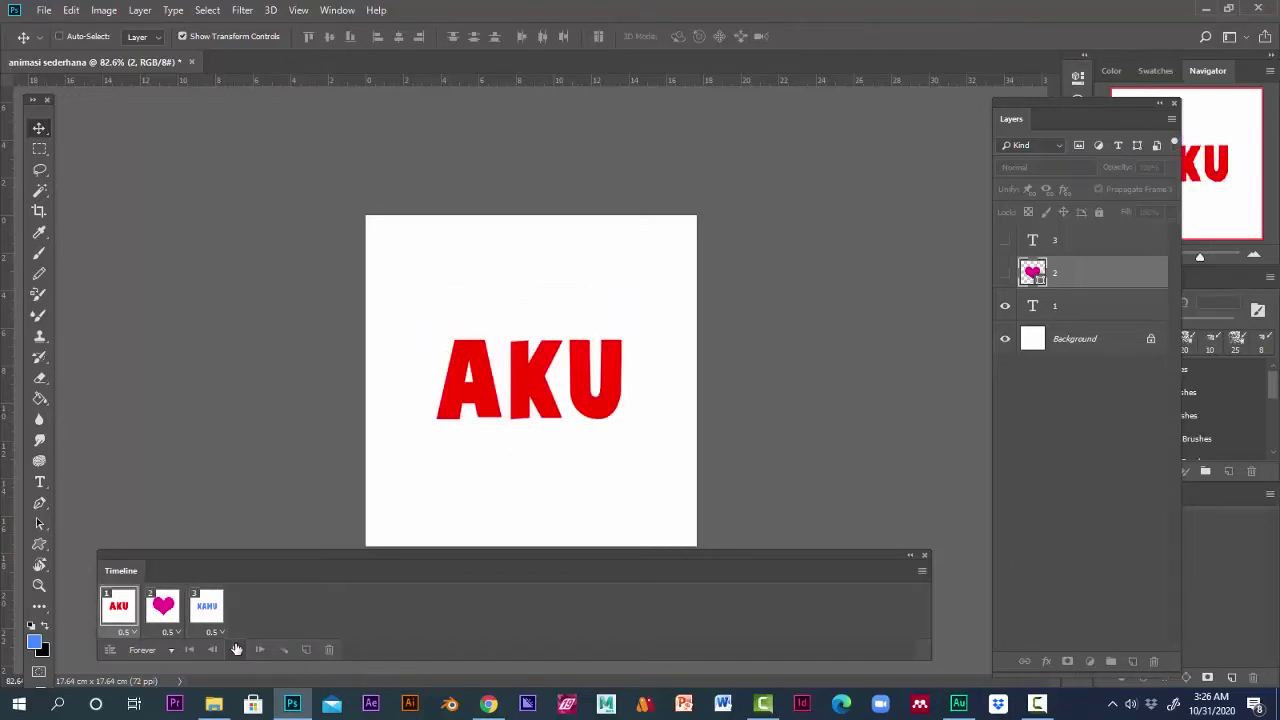
Start a new document with a width of 300 pixels and a height of 300 pixels
left_click(44, 10)
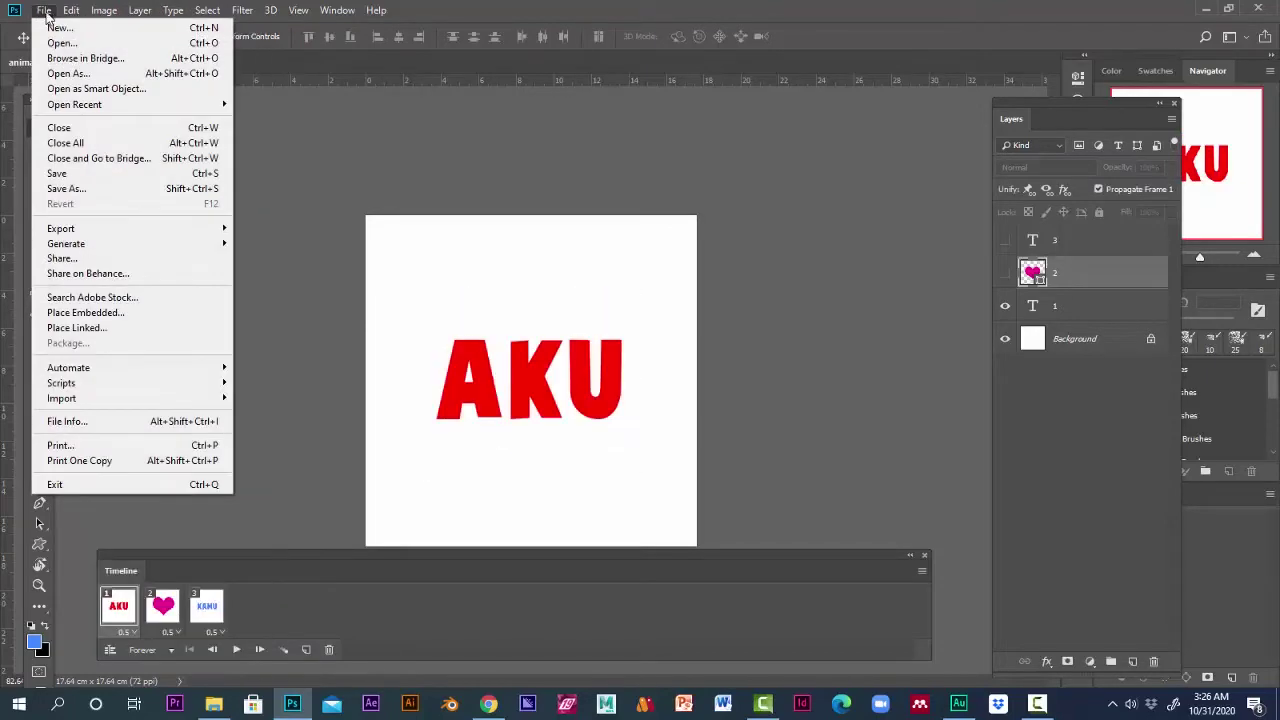
left_click(44, 10)
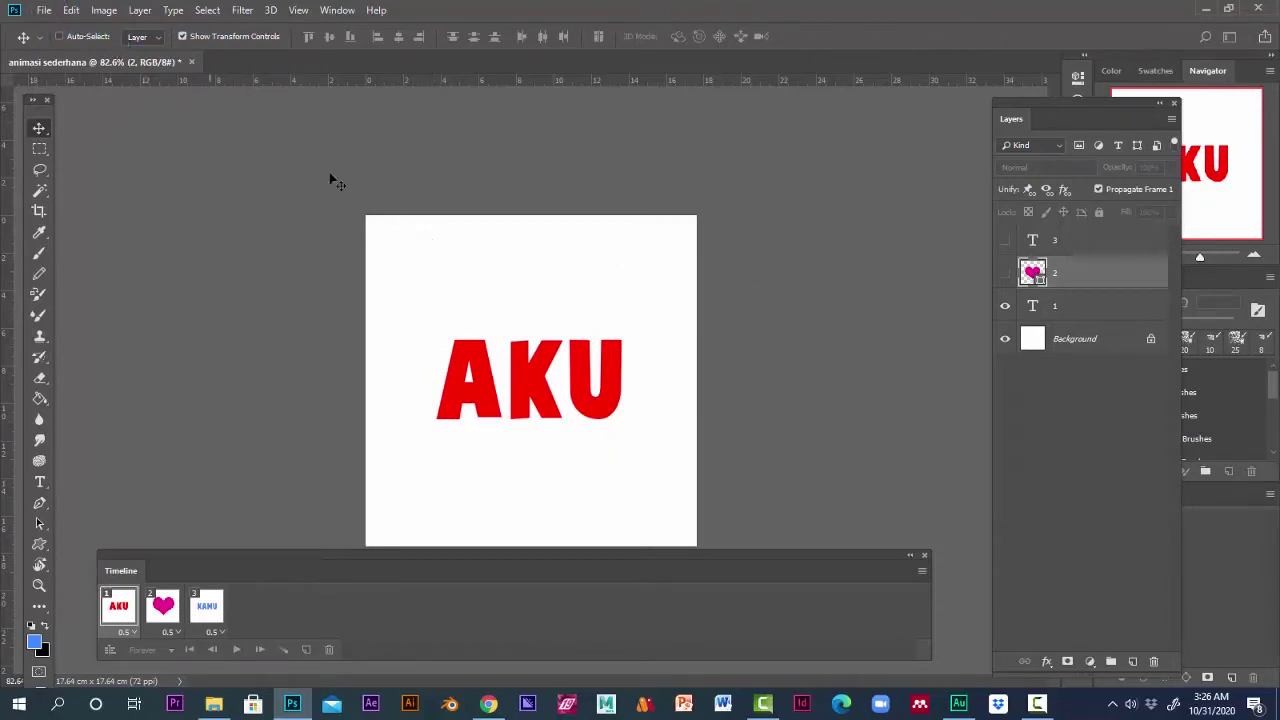
key("ctrl+n")
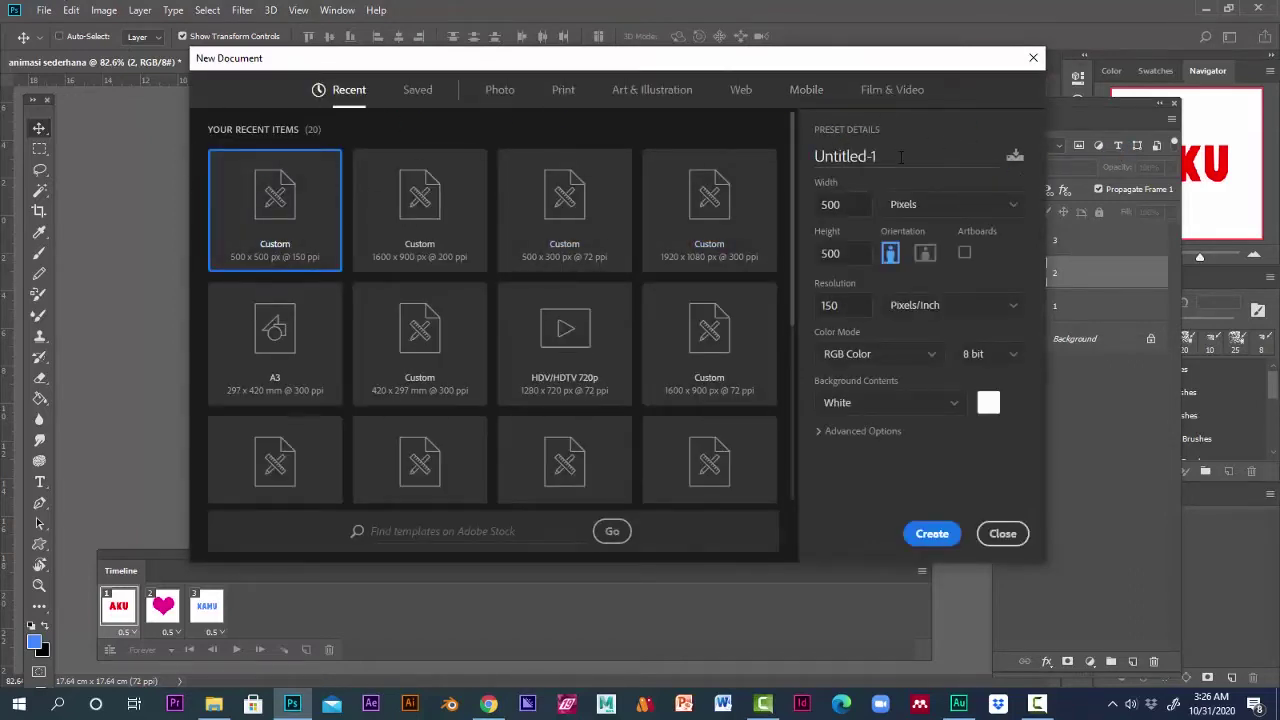
left_click_drag(866, 202, 800, 202)
type("300")
key("Tab")
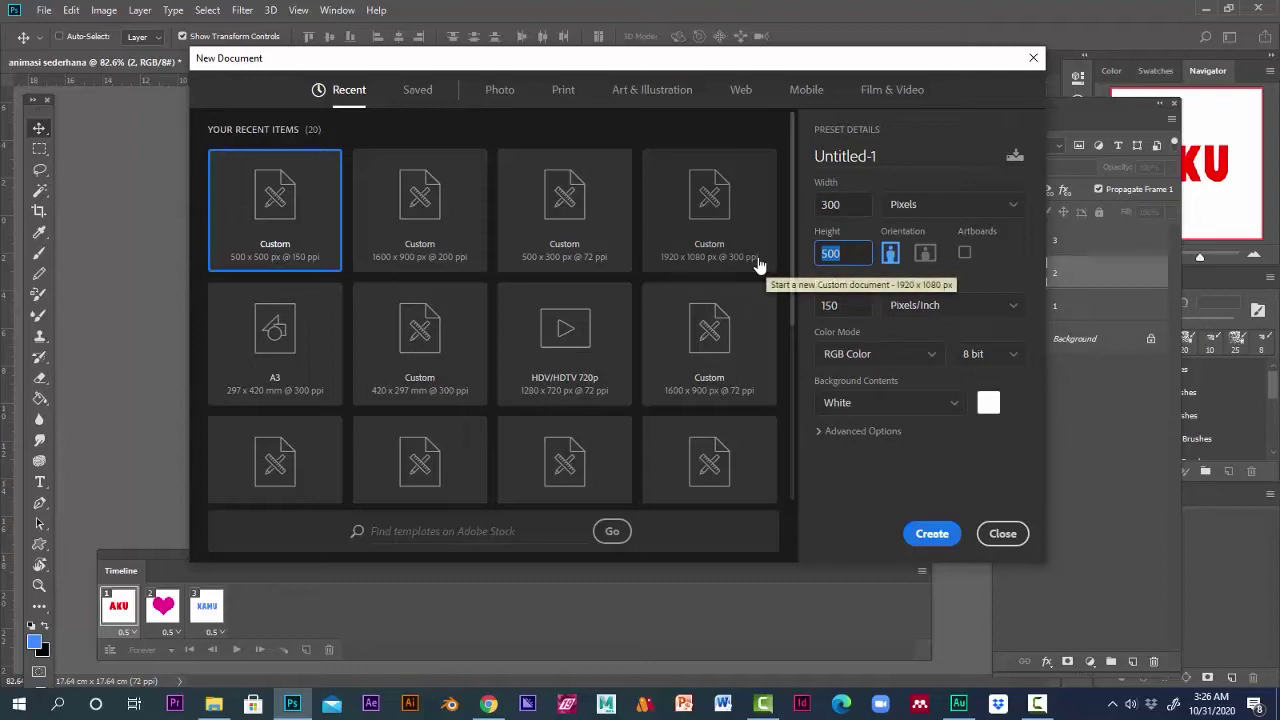
type("300")
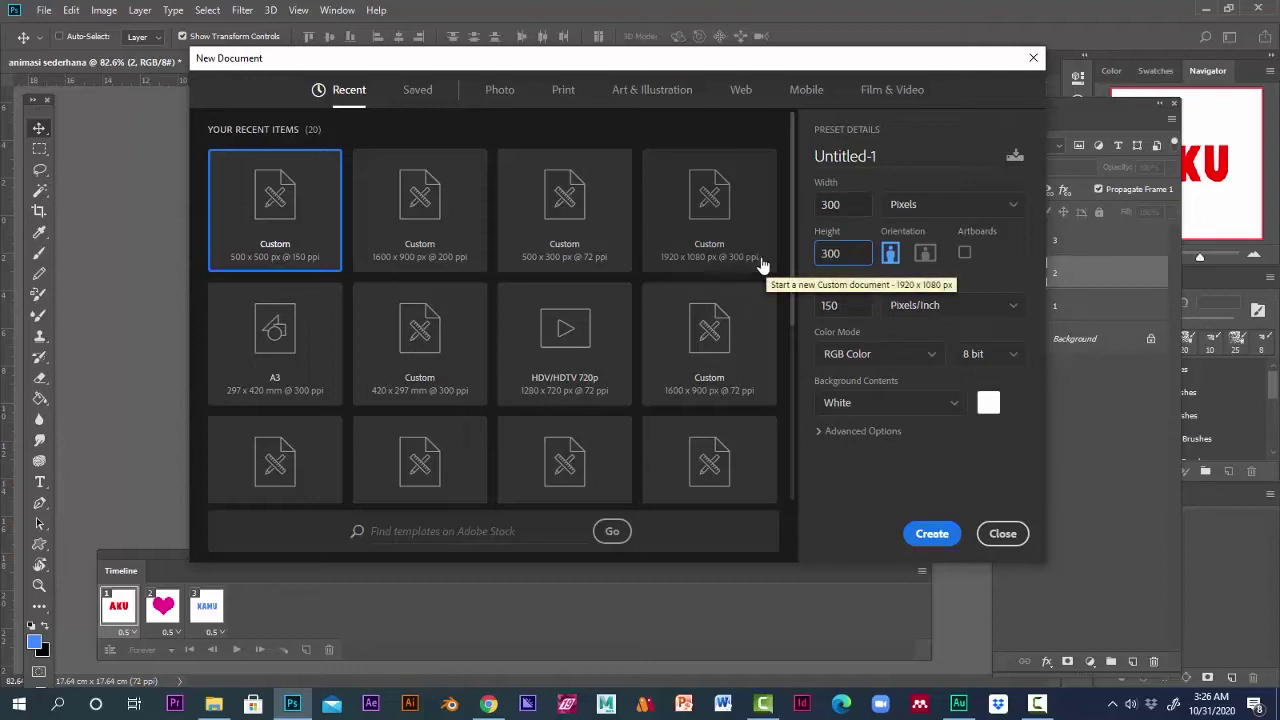
Name the new document "animasi gif", set its resolution to 72 pixels/inch, and create it
left_click(906, 155)
type("an")
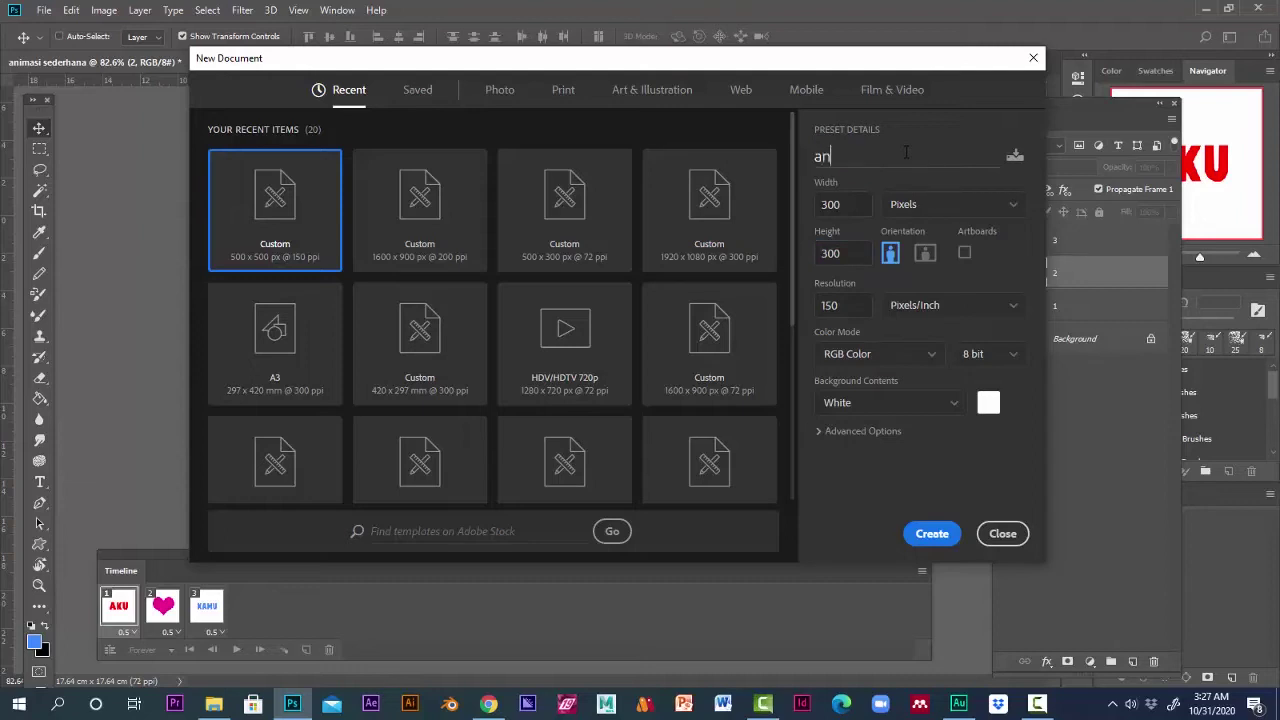
type("imasi gif")
left_click(842, 310)
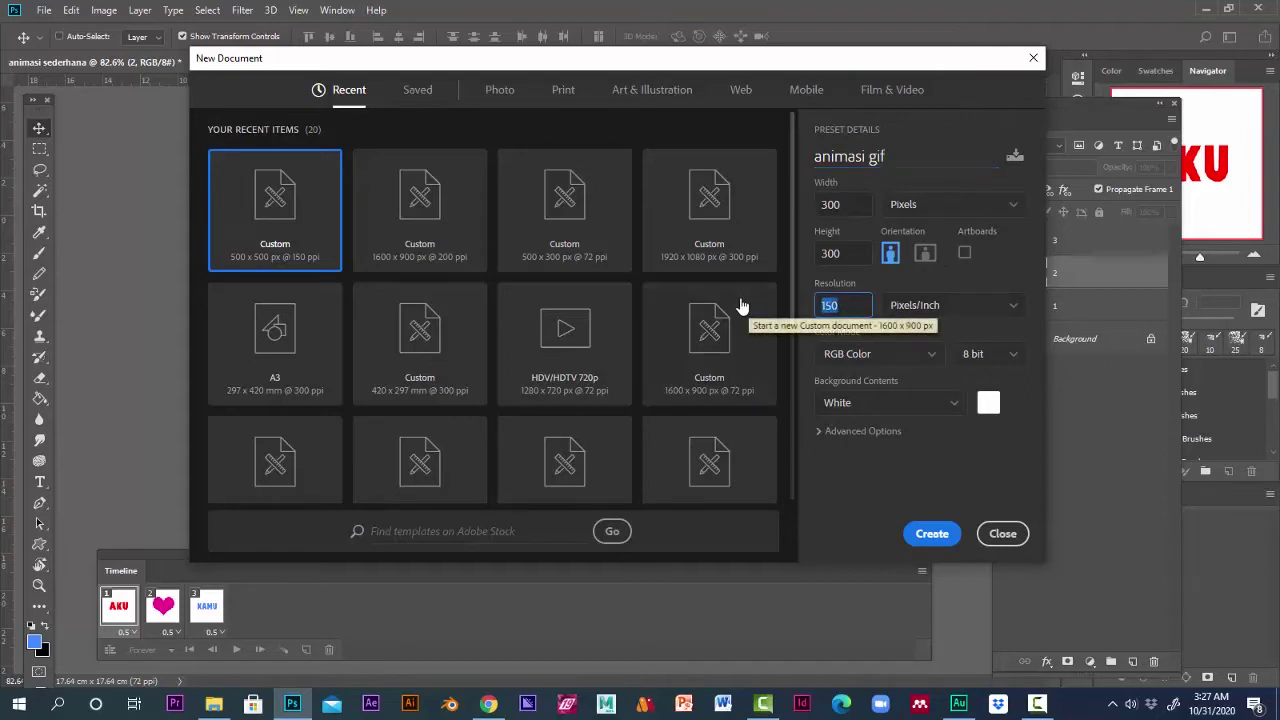
type("72")
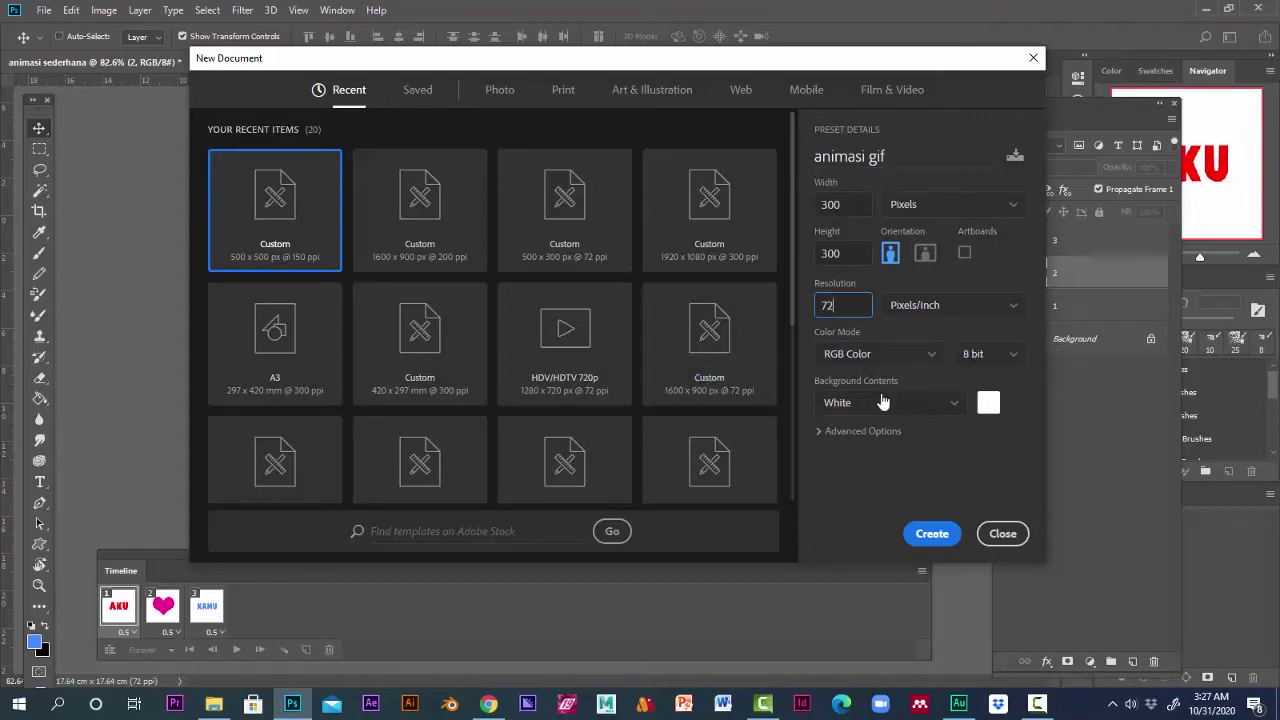
left_click(936, 530)
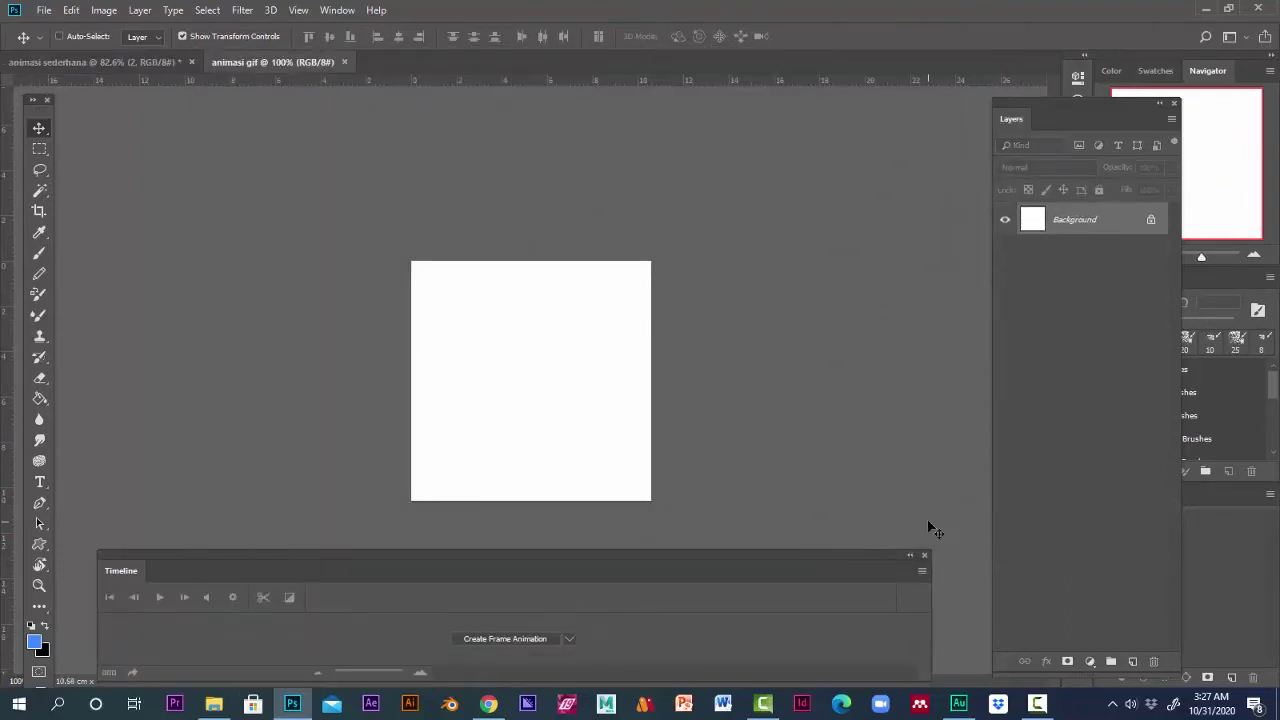
Close the Timeline so that only the blank canvas shows in the work area
scroll(494, 372, "up", 1)
scroll(510, 362, "down", 1)
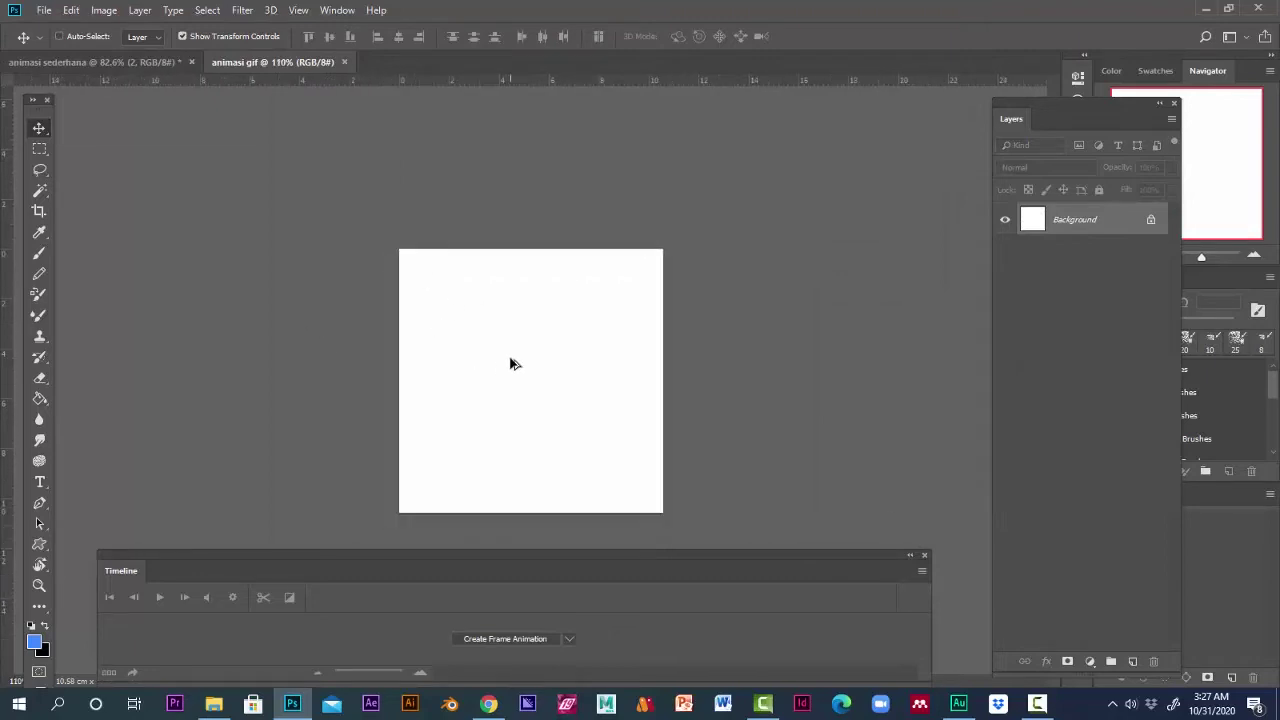
left_click(917, 555)
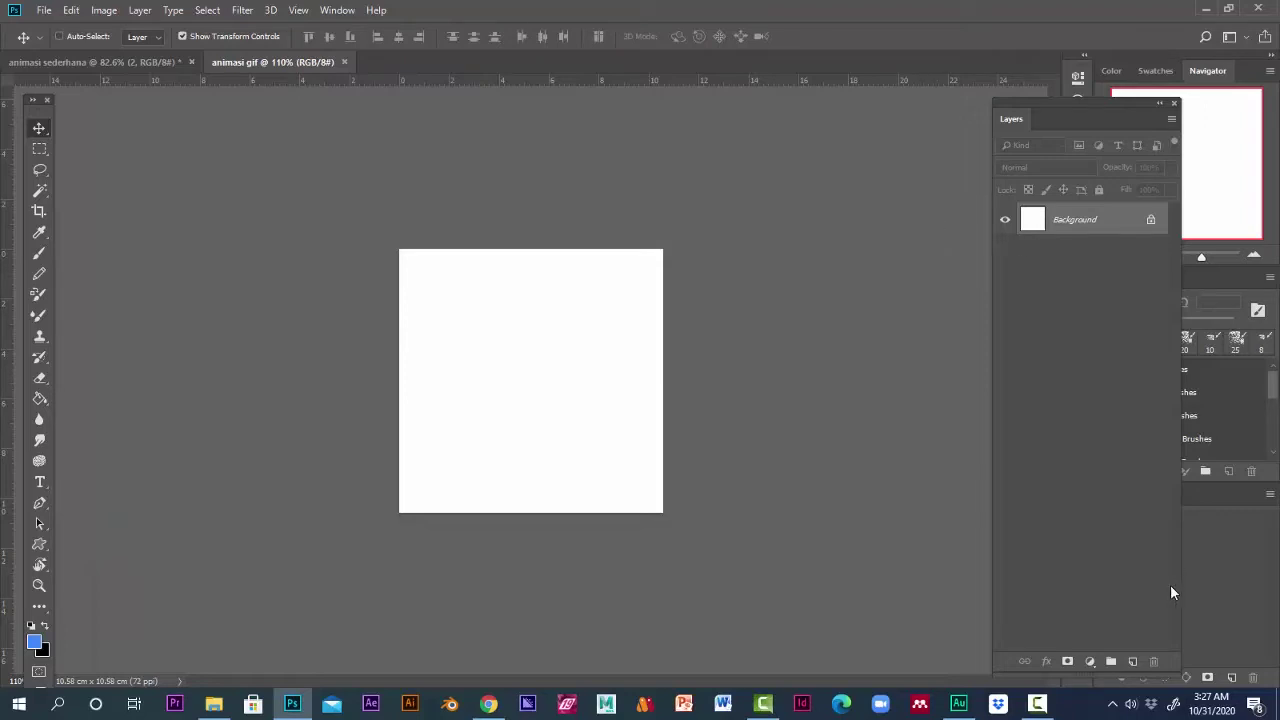
Add a new layer and write the text "AKU" on it near the middle of the canvas
left_click(1133, 661)
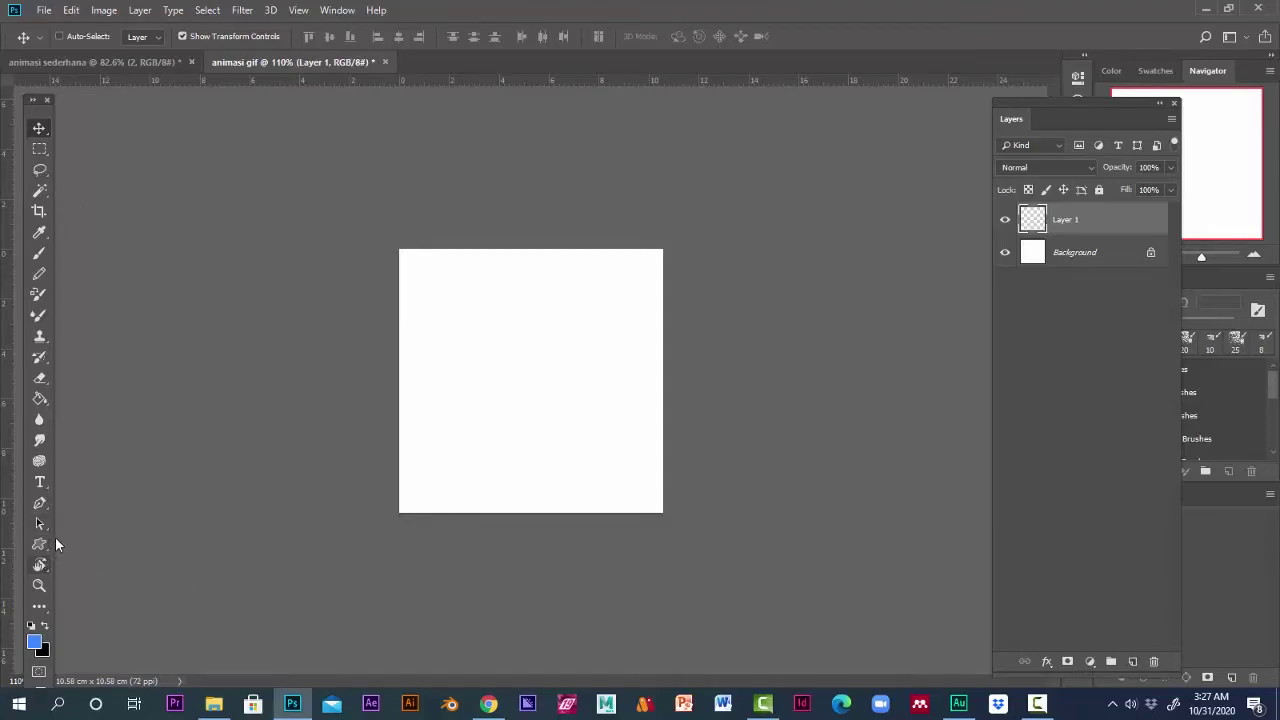
left_click(41, 481)
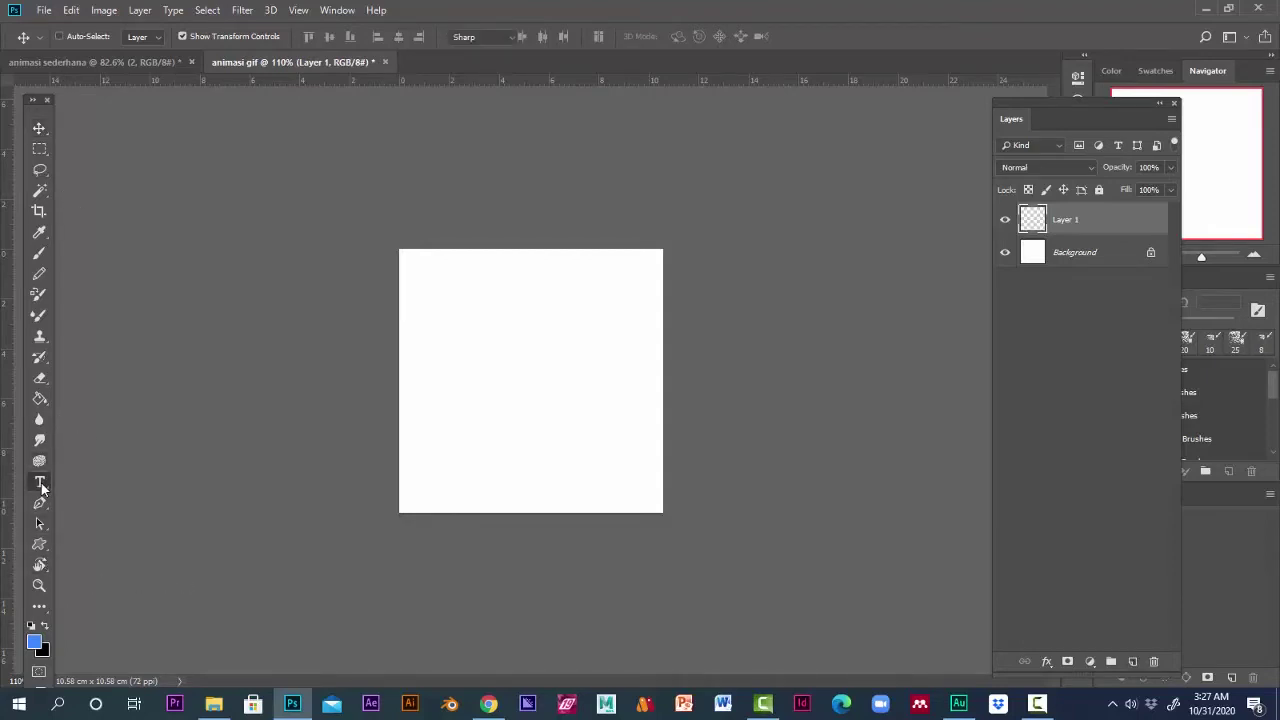
left_click(482, 397)
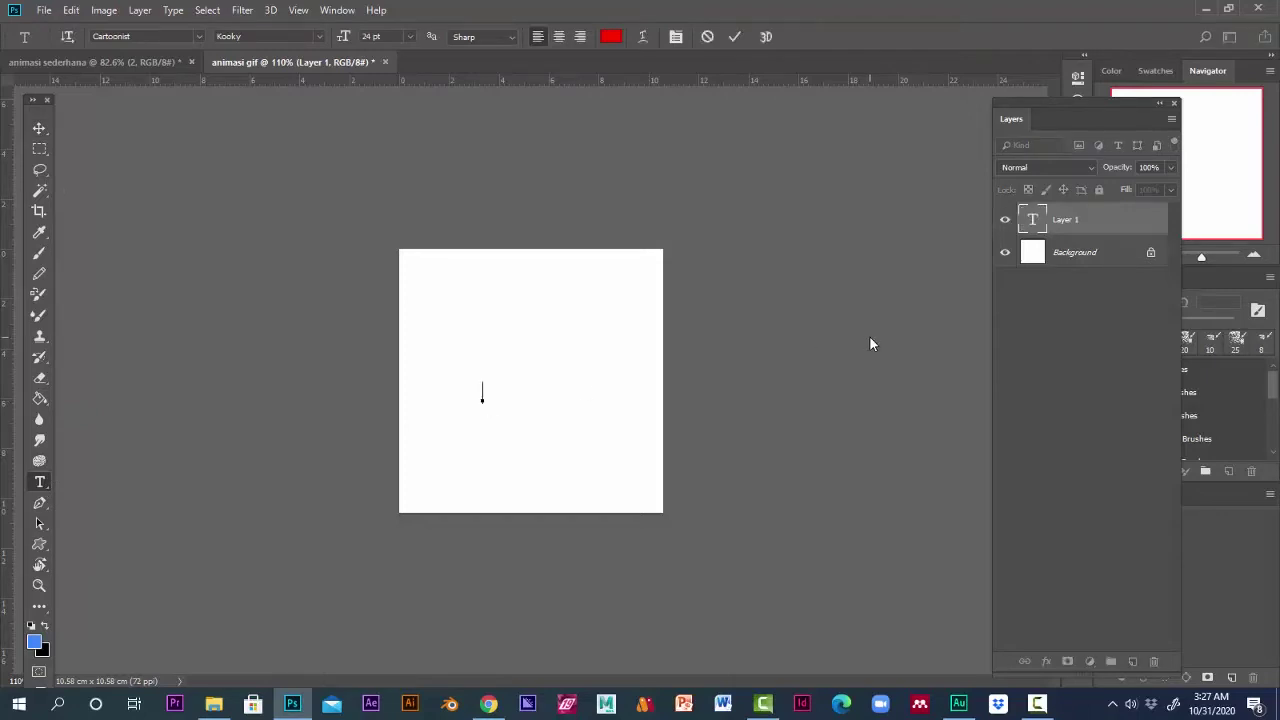
type("AKU")
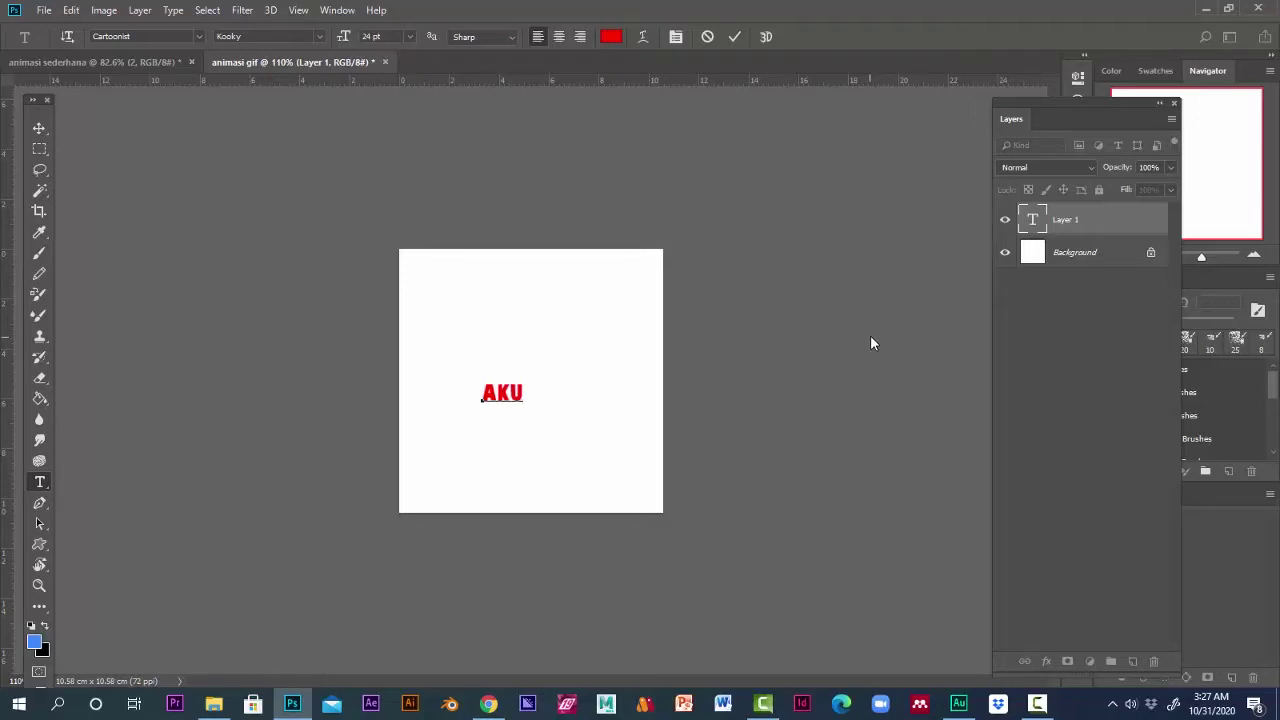
left_click(733, 38)
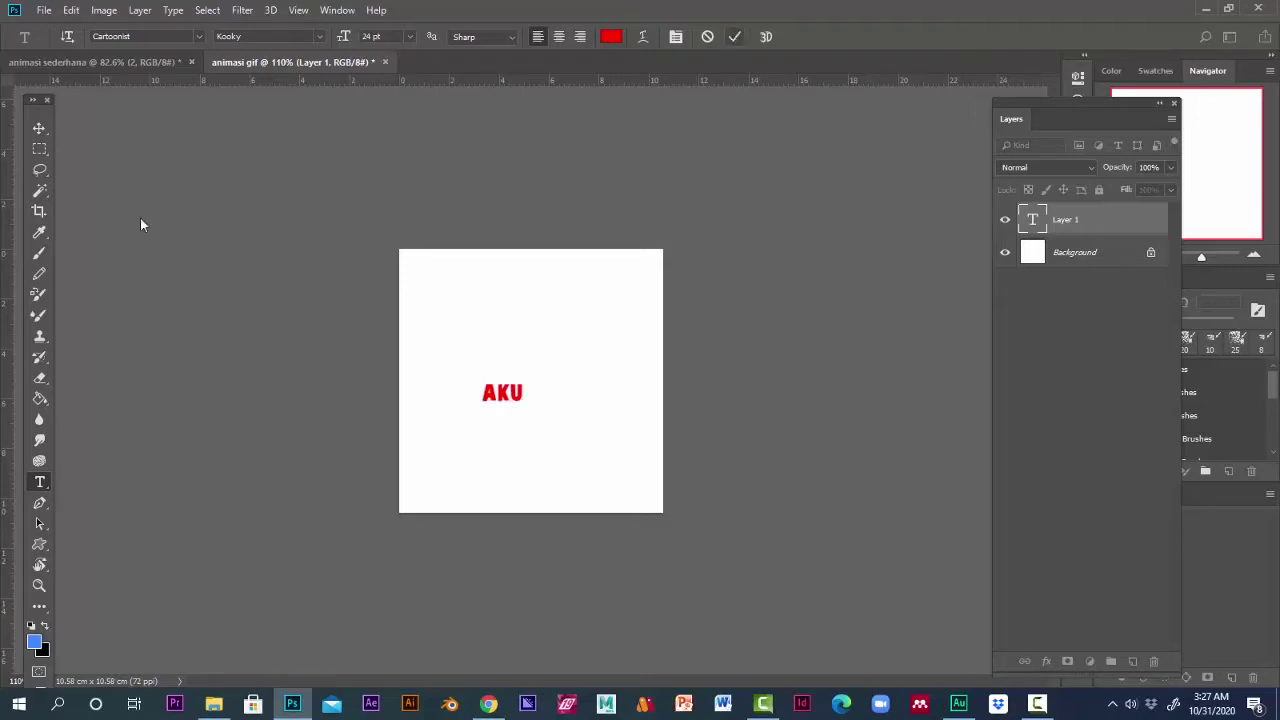
Enlarge the AKU text to about 348% and centre it on the canvas at X 150 px, Y 150 px
left_click(39, 128)
left_click_drag(523, 401, 584, 368)
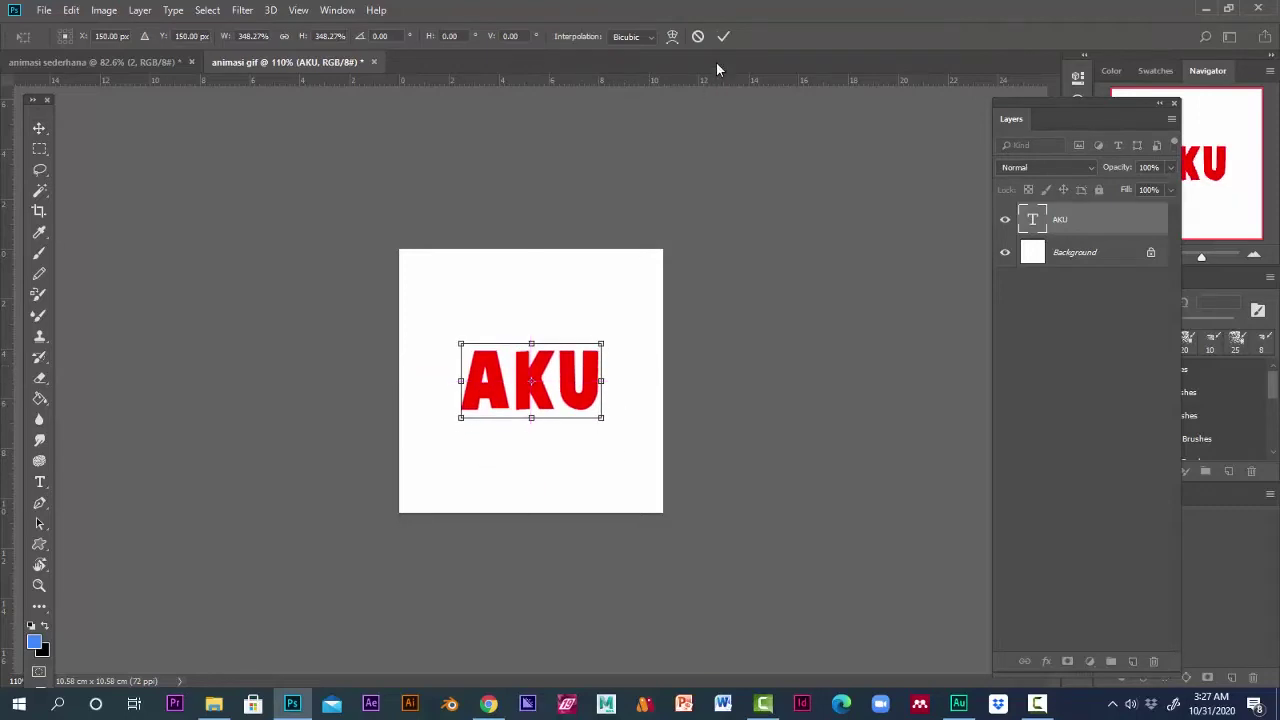
left_click(723, 37)
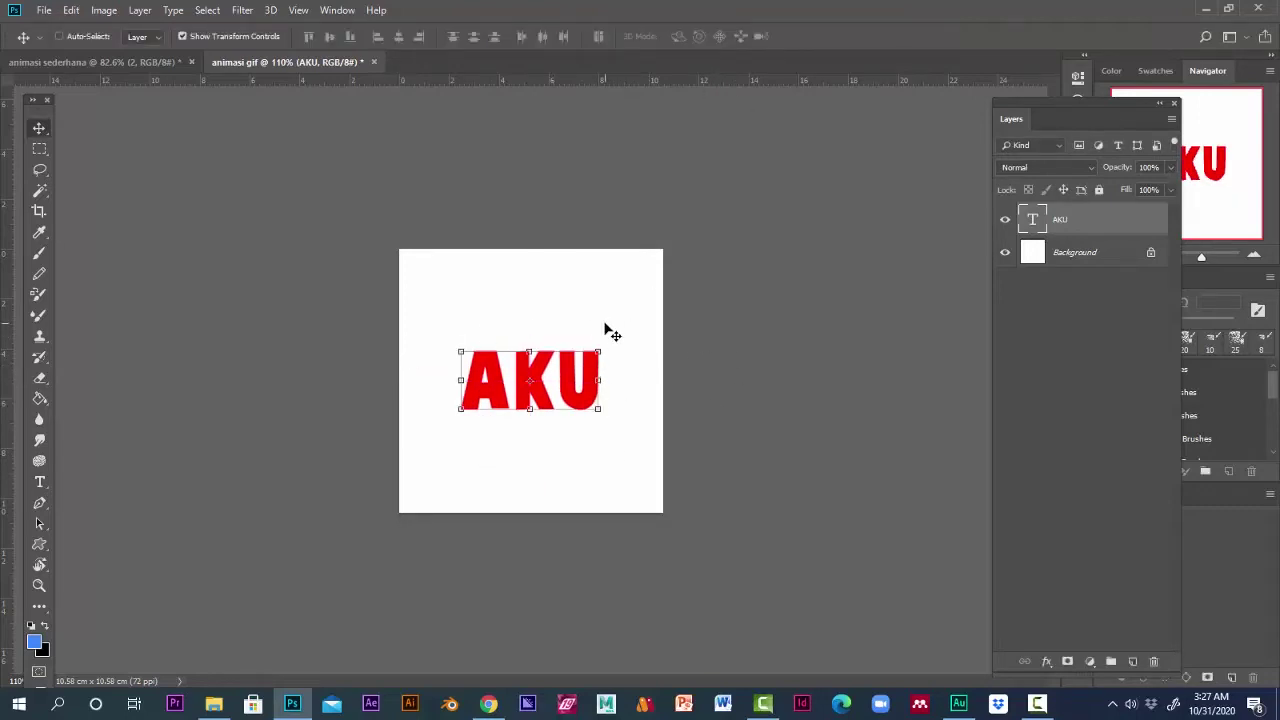
Rename the AKU text layer to 1
key("ctrl+plus")
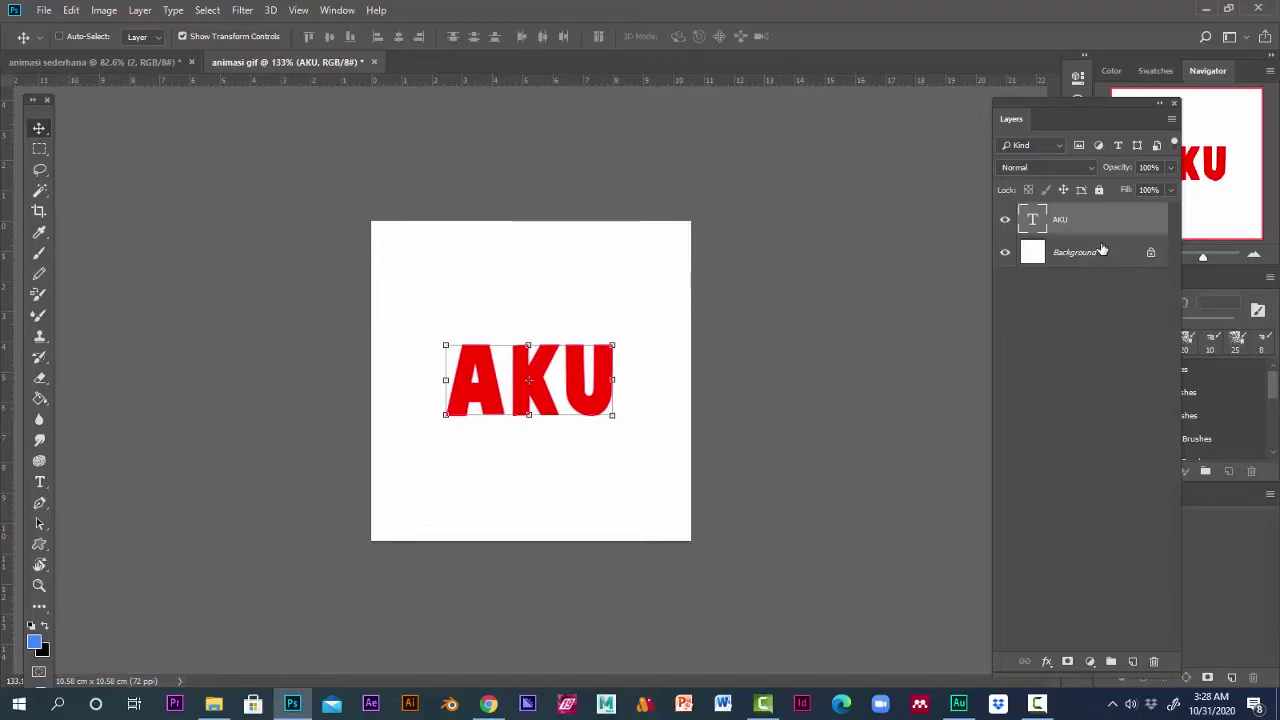
double_click(1061, 221)
key("BackSpace")
type("1")
key("Return")
left_click(1066, 291)
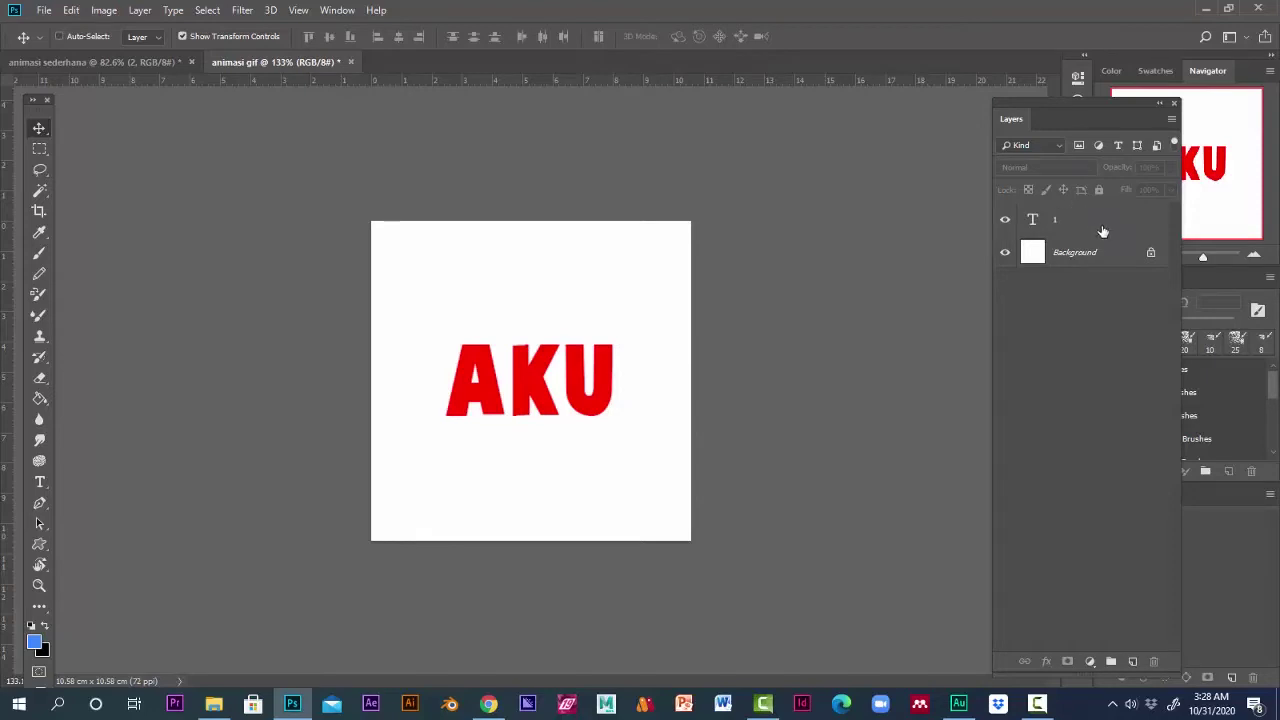
Add a new empty layer above the text layer 1, and hide the text layer
left_click(1078, 230)
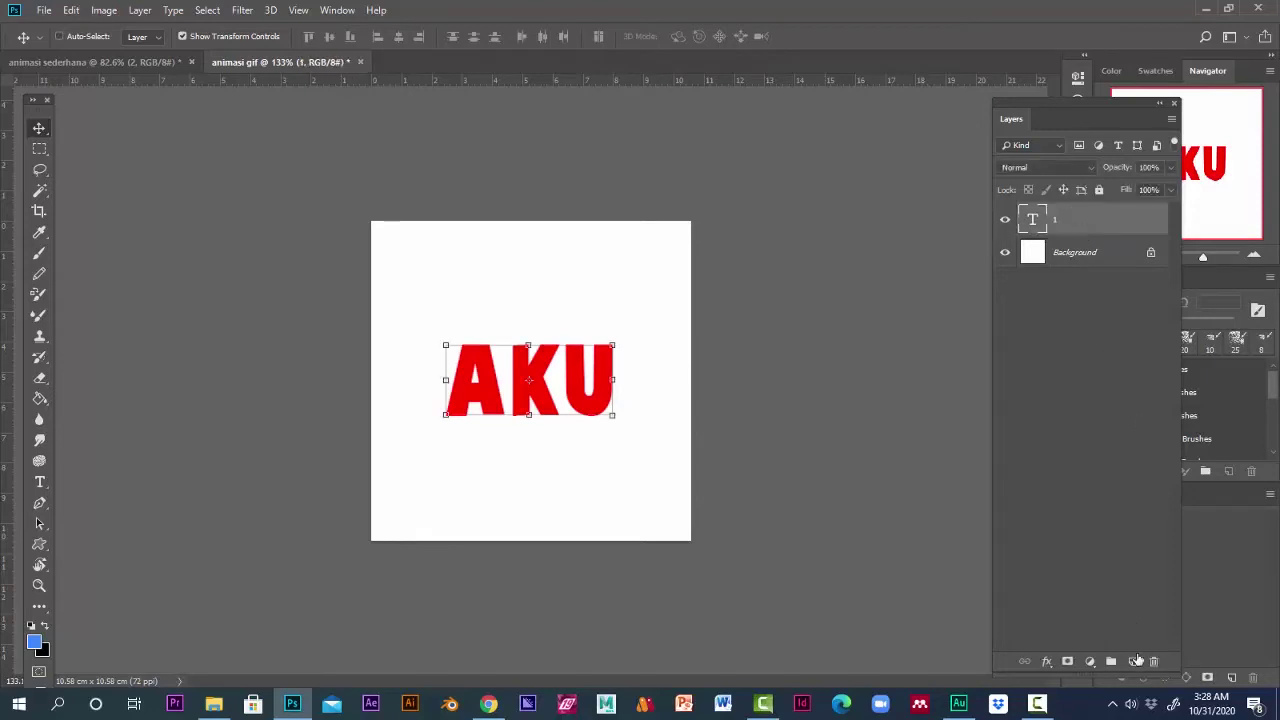
left_click(1133, 662)
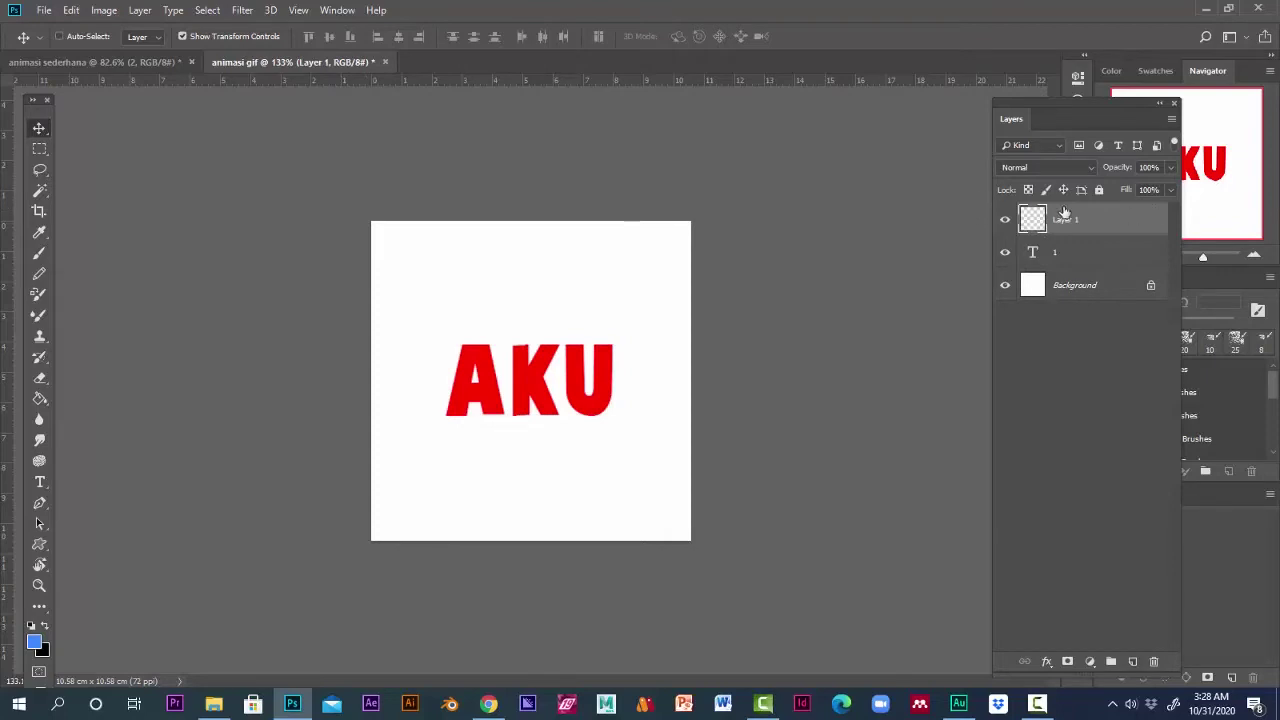
left_click(1007, 254)
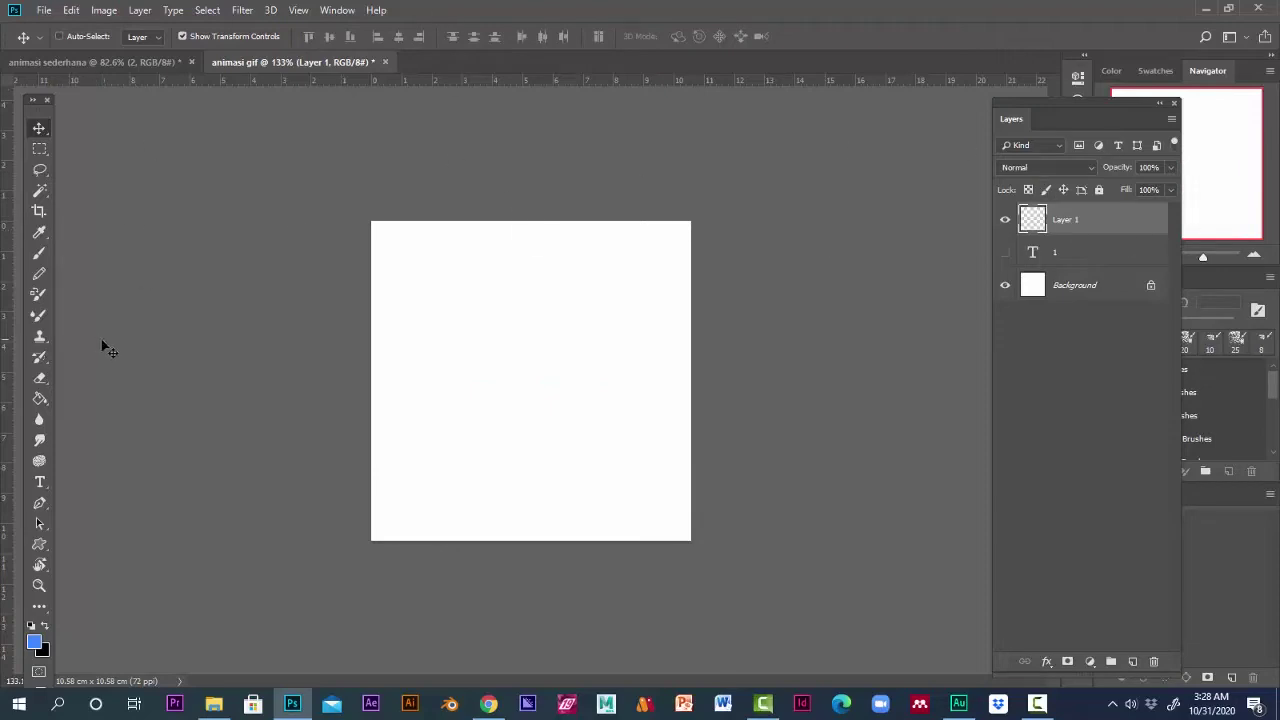
Activate the Custom Shape tool and set its fill colour to red
left_click(51, 544)
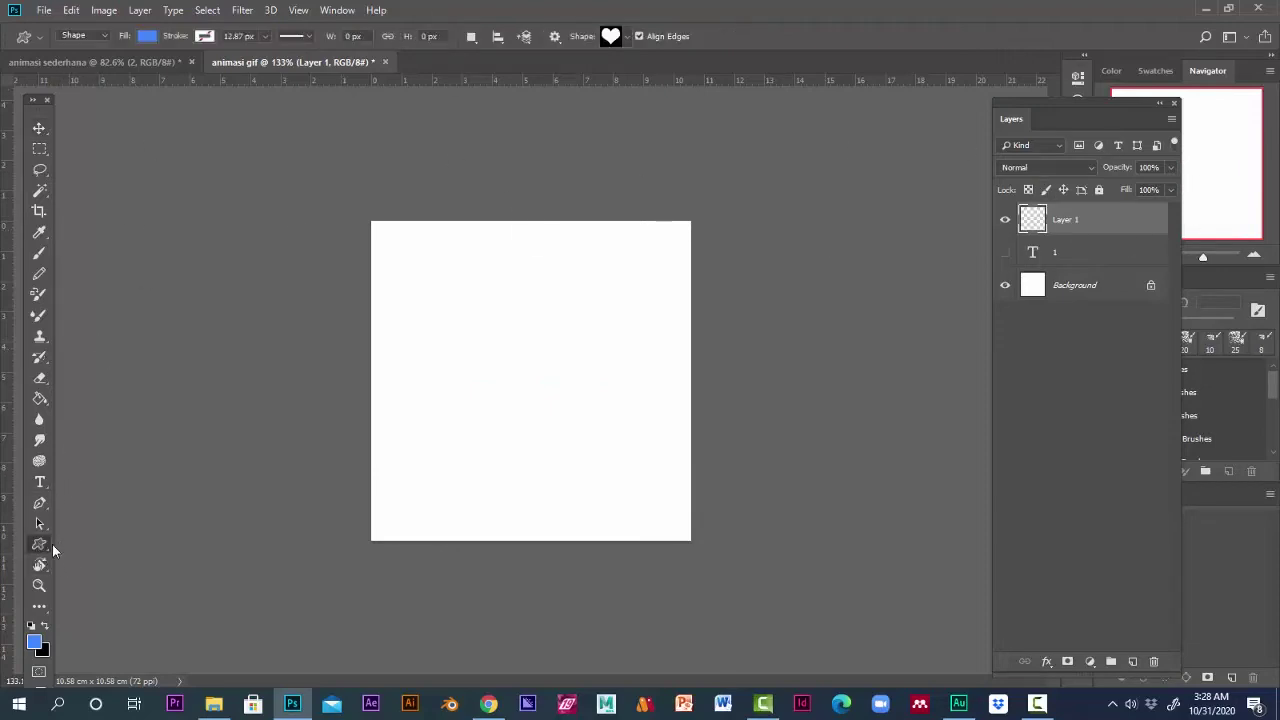
left_click(147, 38)
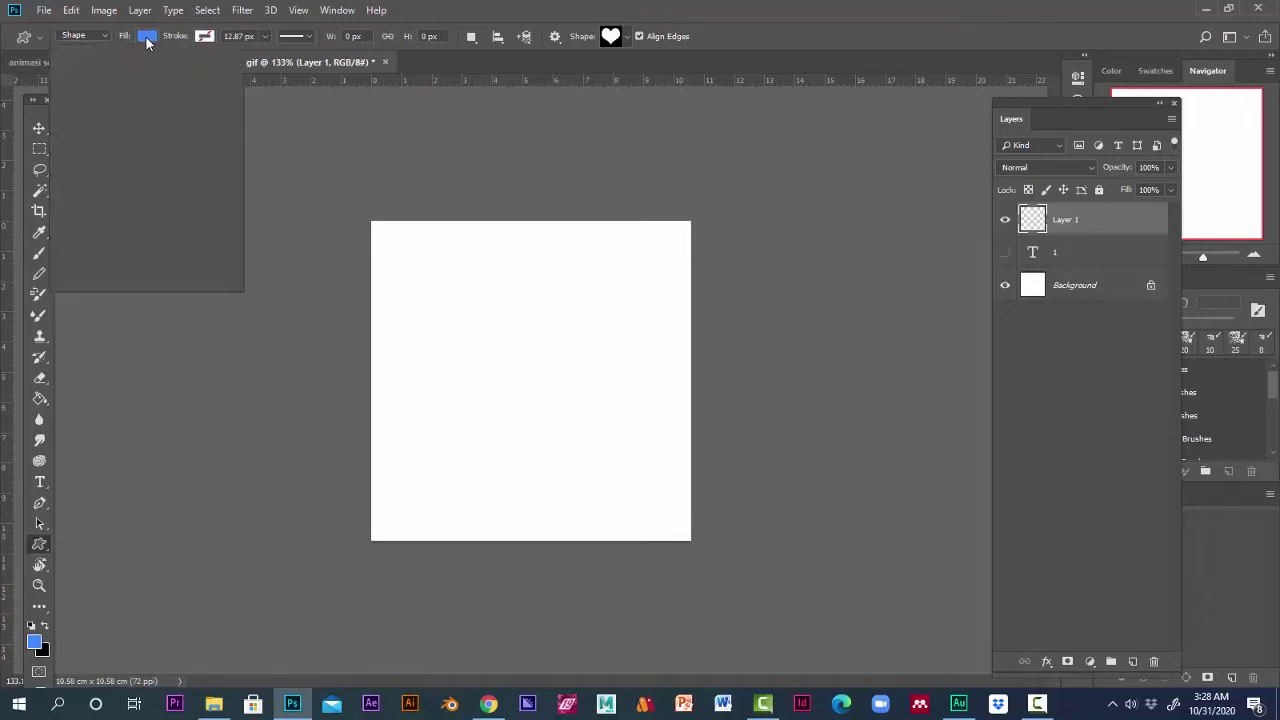
left_click(156, 46)
left_click(155, 43)
left_click(71, 138)
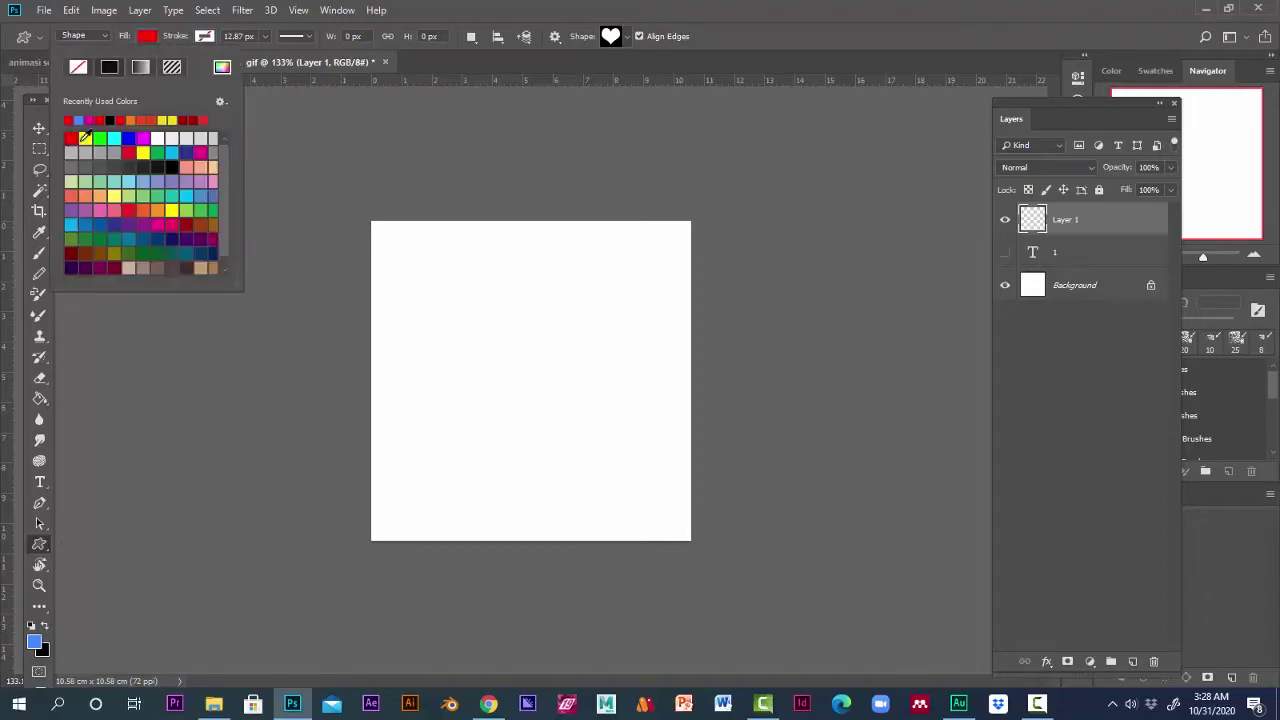
left_click(150, 38)
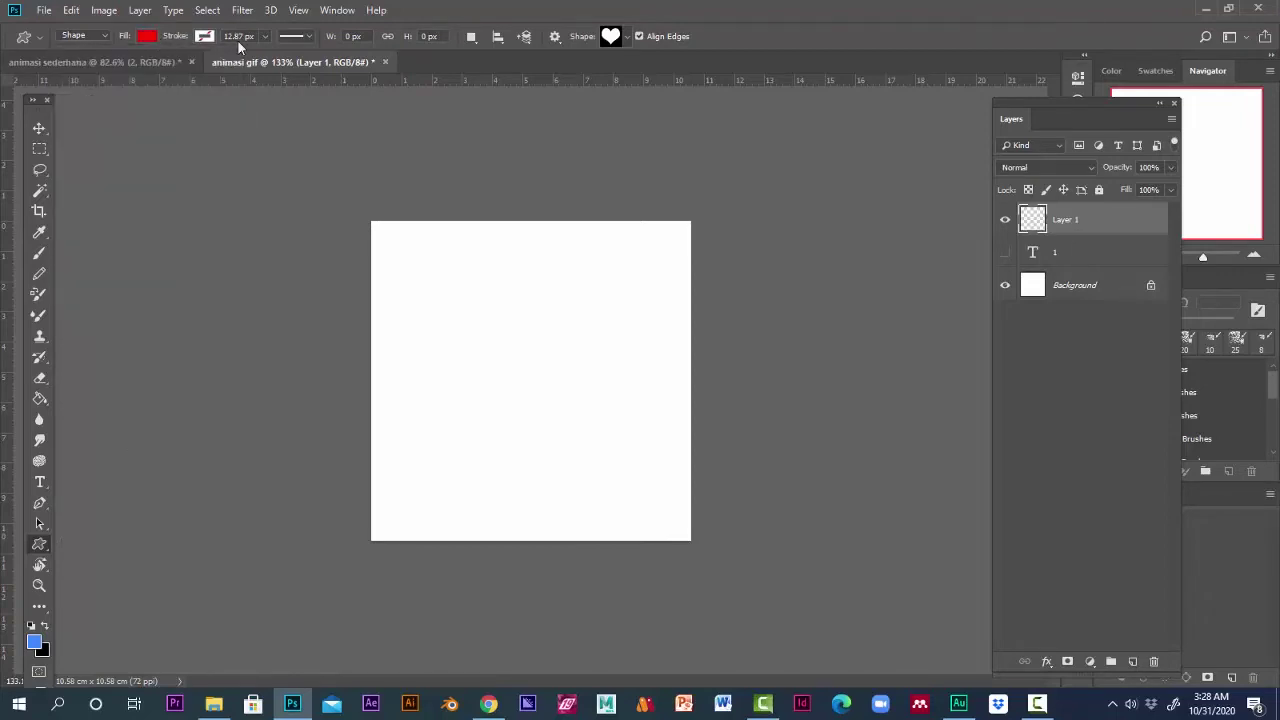
Draw a heart custom shape about 162 × 141 px and move it near the centre of the canvas
left_click(611, 40)
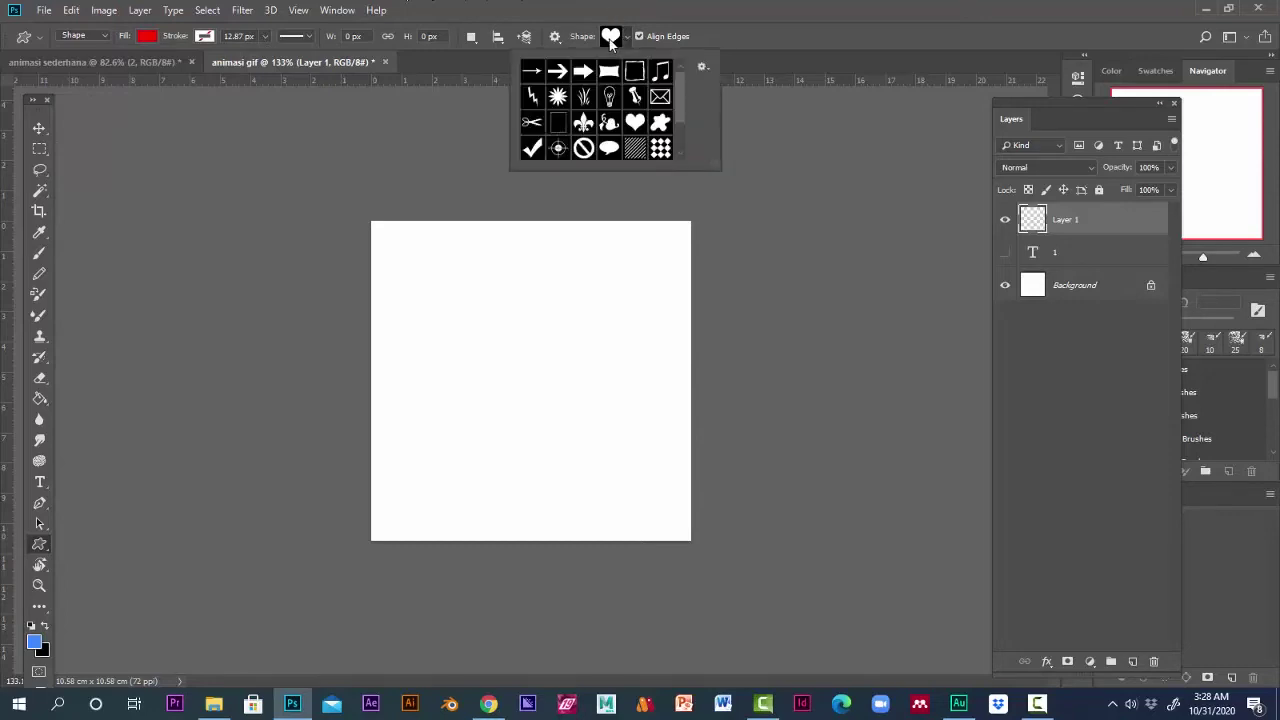
left_click(636, 121)
left_click(764, 16)
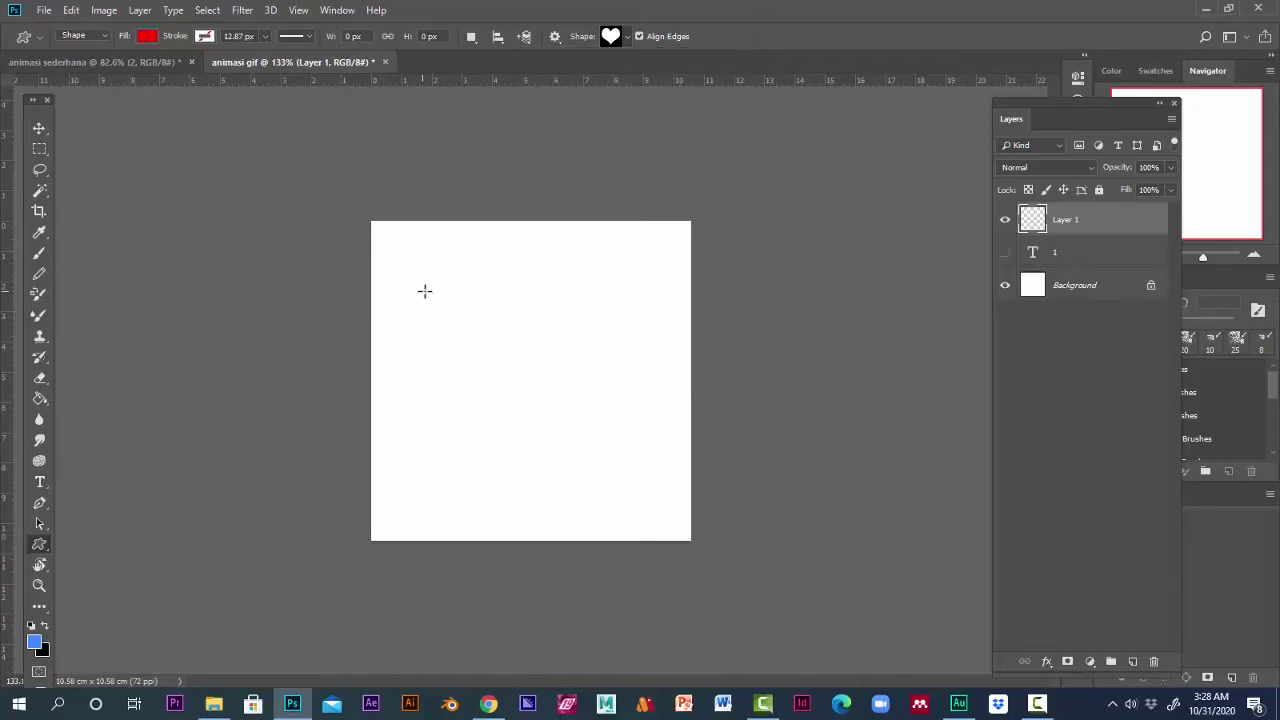
left_click_drag(424, 291, 605, 454)
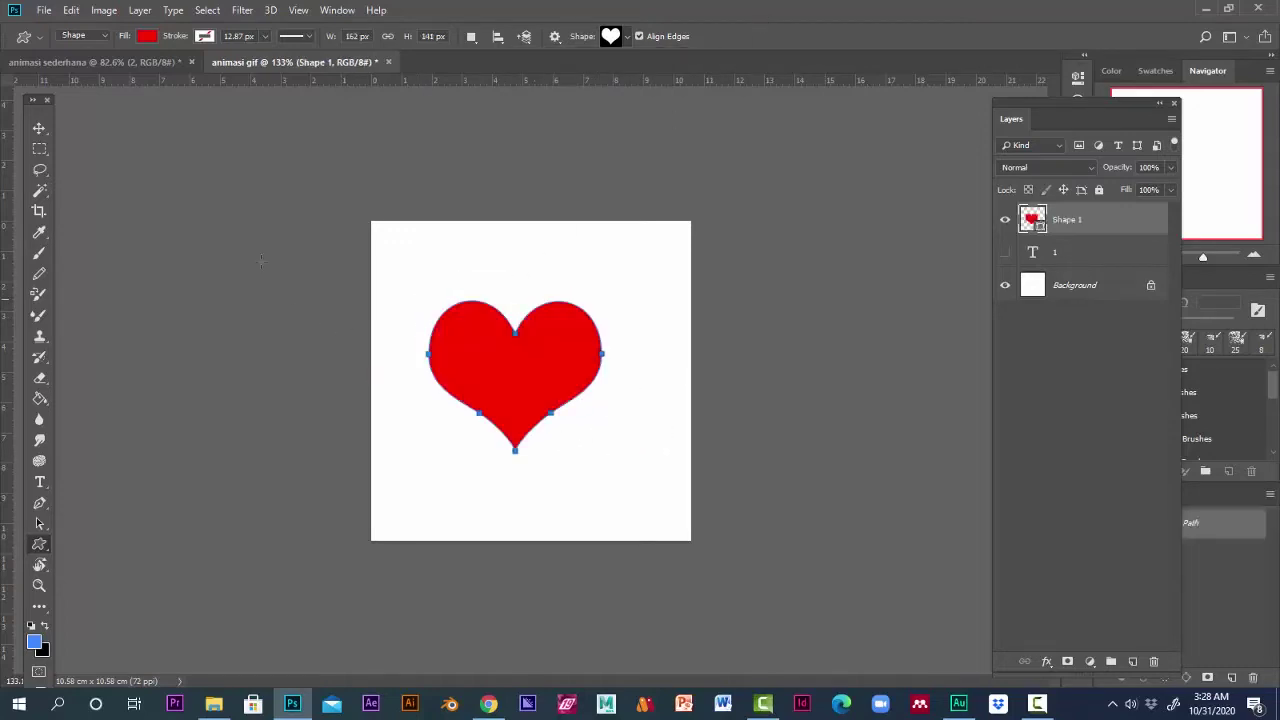
key("v")
mouse_move(557, 346)
left_mouse_down()
mouse_move(573, 344)
mouse_move(571, 327)
mouse_move(572, 340)
left_mouse_up()
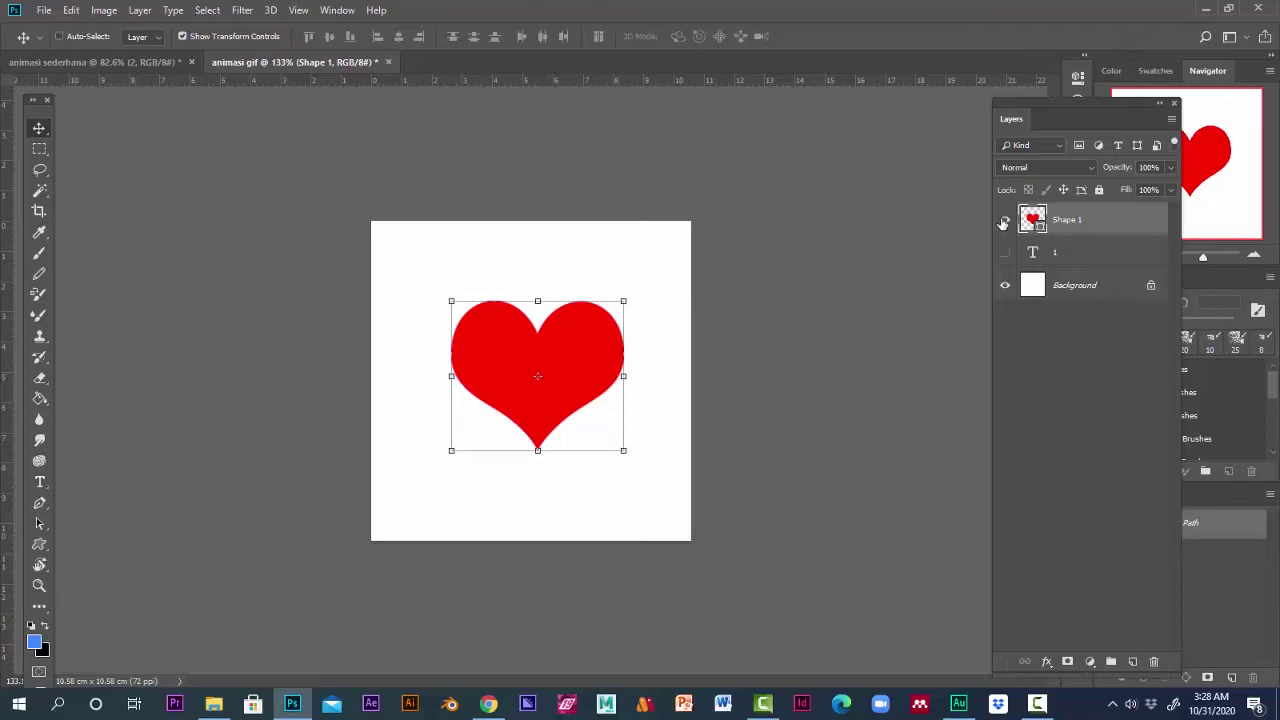
Hide the heart shape's layer and add a new empty layer above it
left_click(1005, 221)
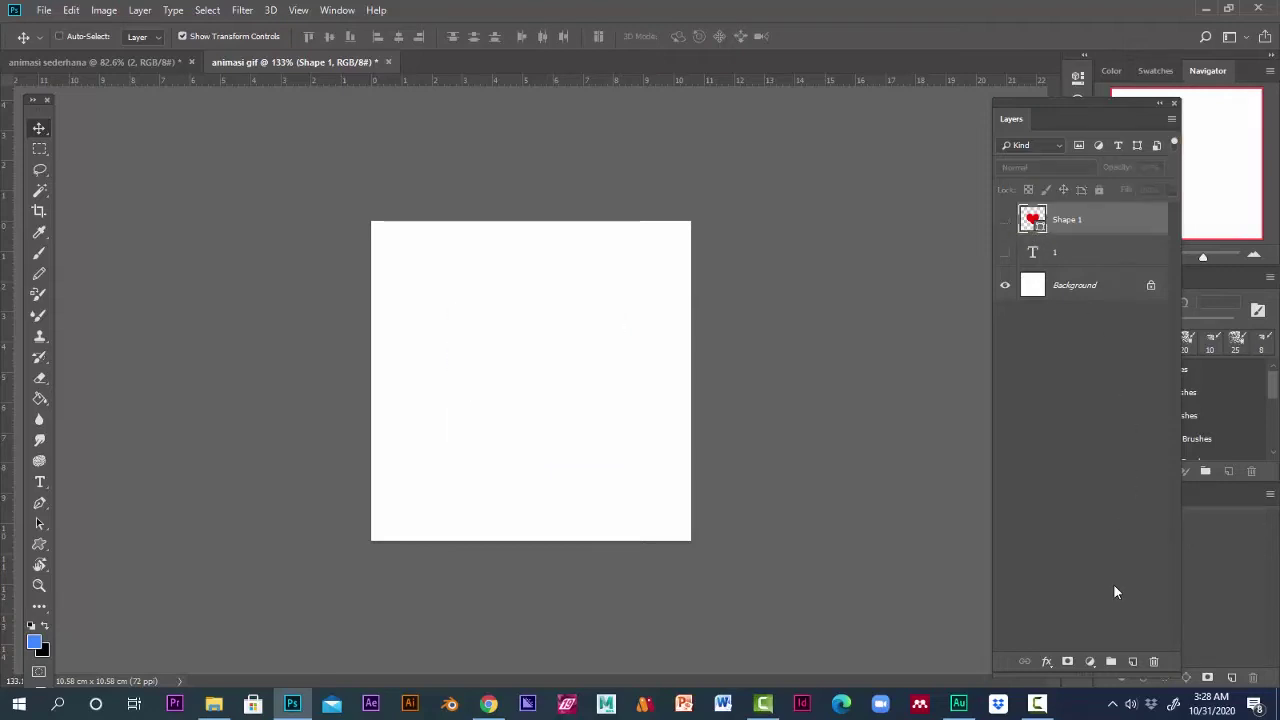
left_click(1132, 661)
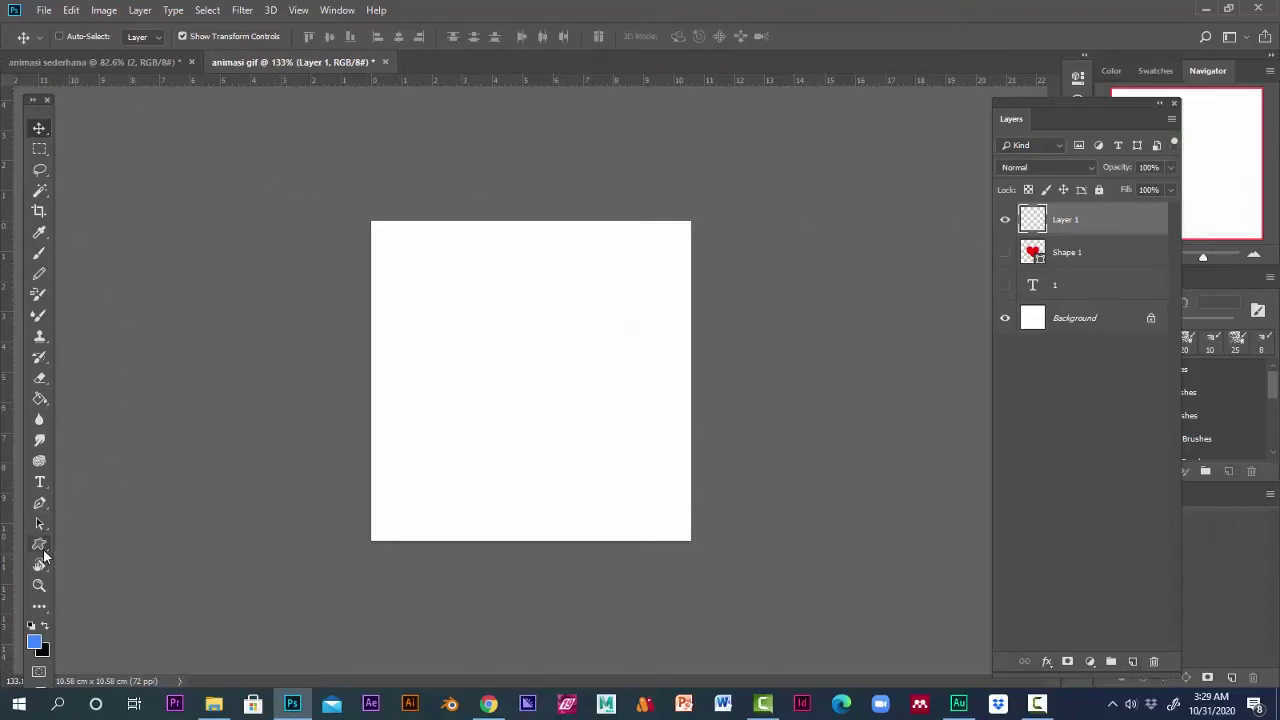
Add the red text STIKI at 24 pt on the new empty layer near the centre of the canvas
left_click(40, 482)
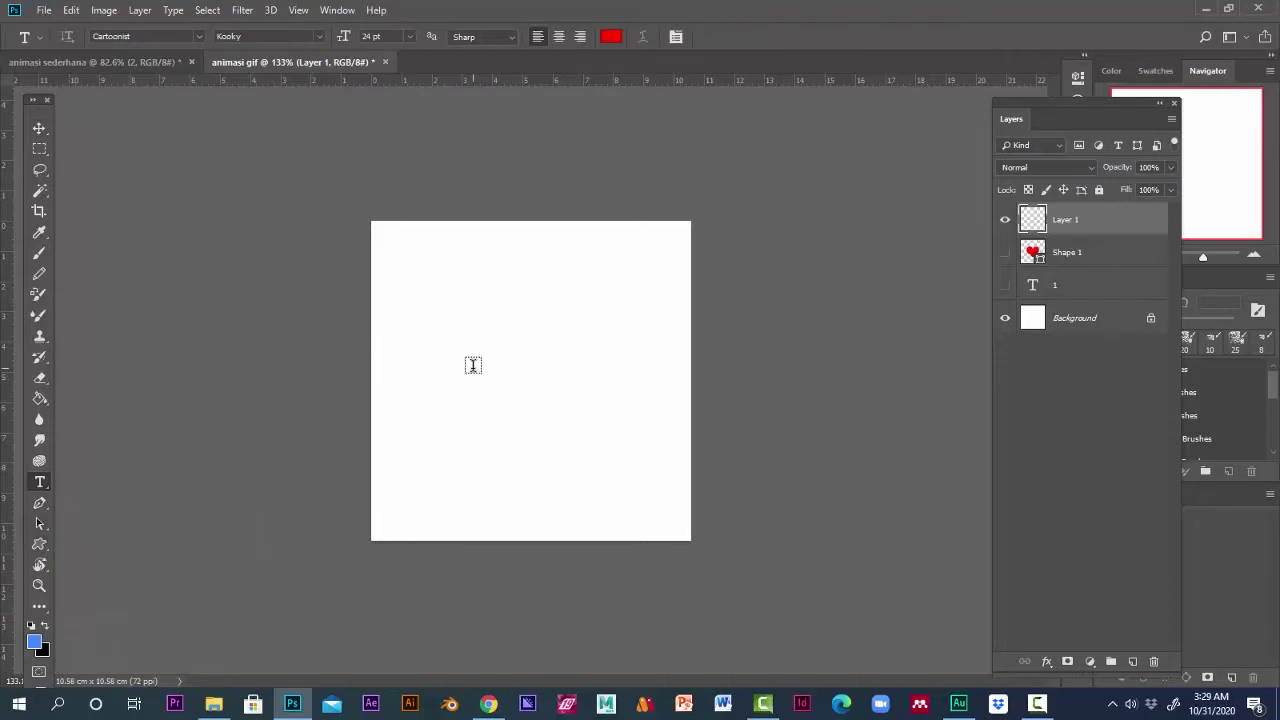
left_click(487, 382)
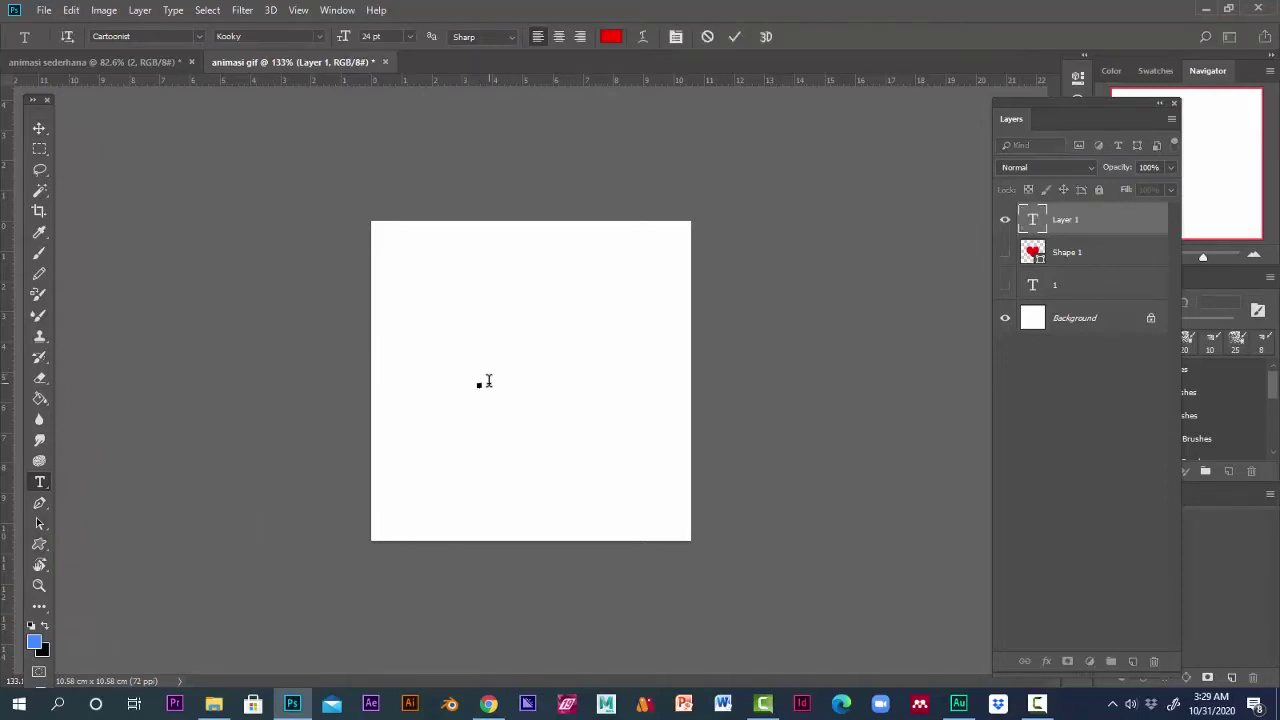
type("STIKI")
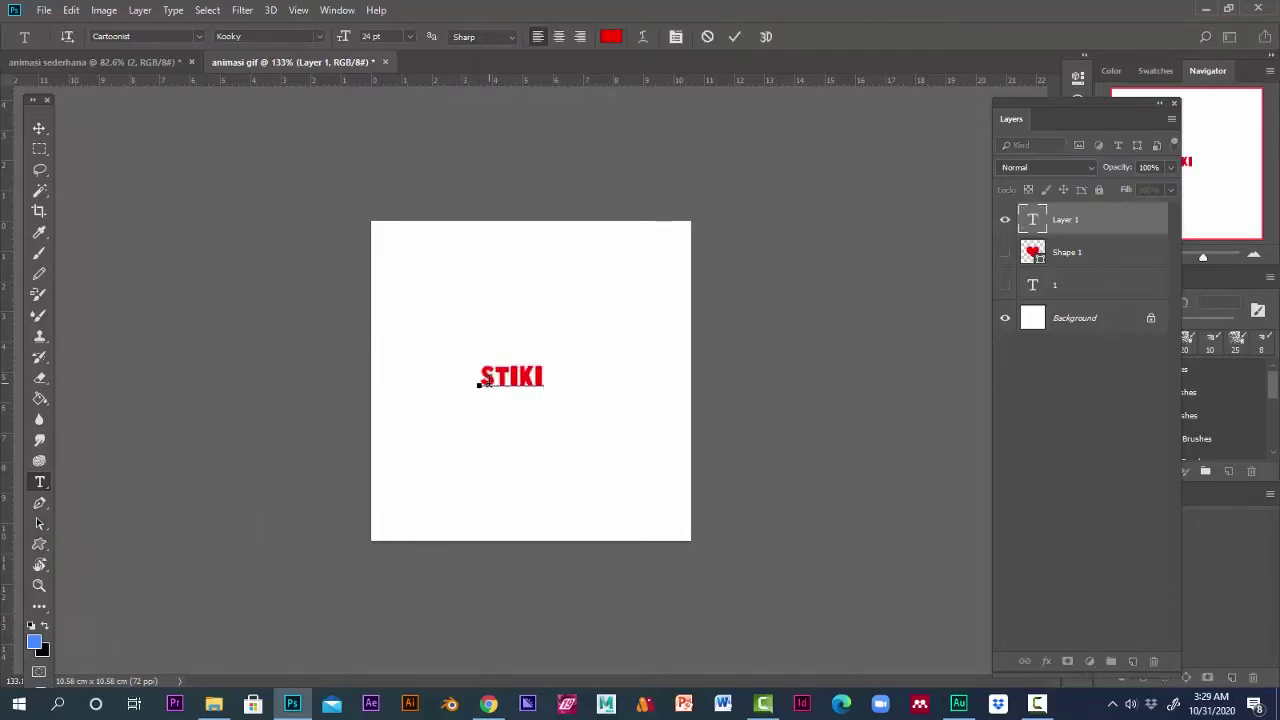
left_click(732, 38)
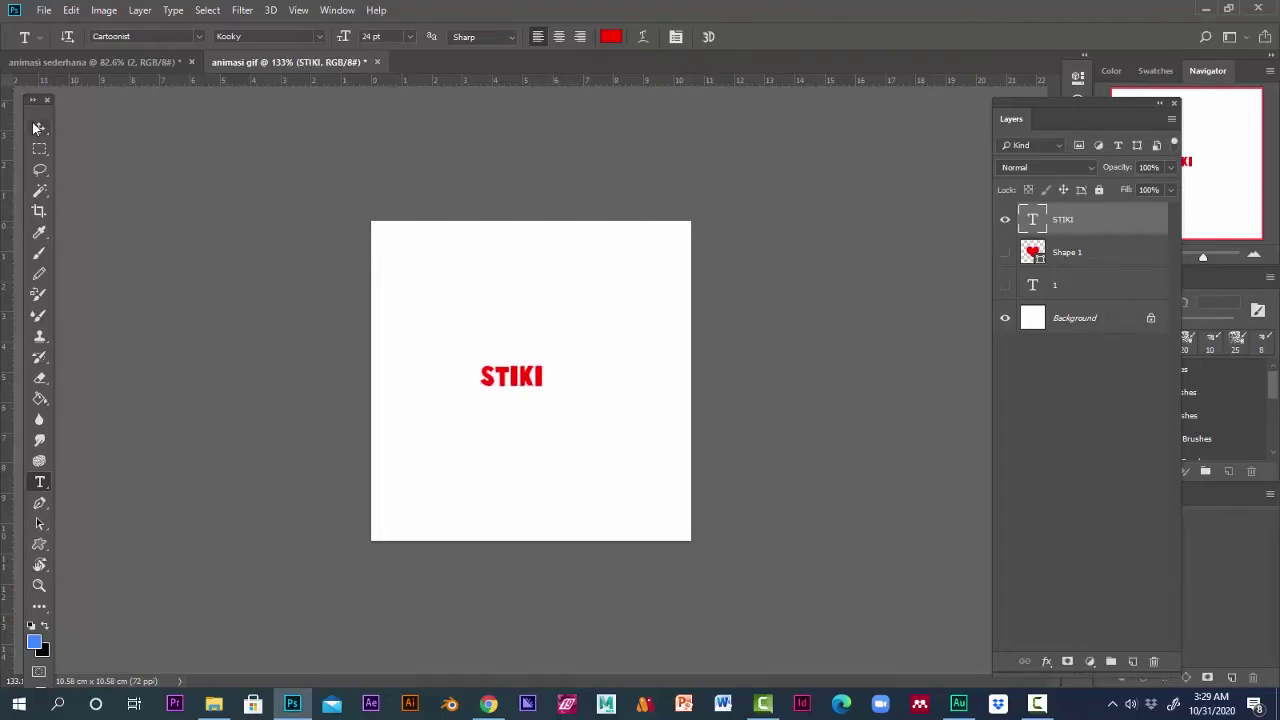
Scale the STIKI text to 290% and centre it on the canvas
key("v")
left_click_drag(546, 385, 660, 449)
left_click_drag(636, 403, 609, 388)
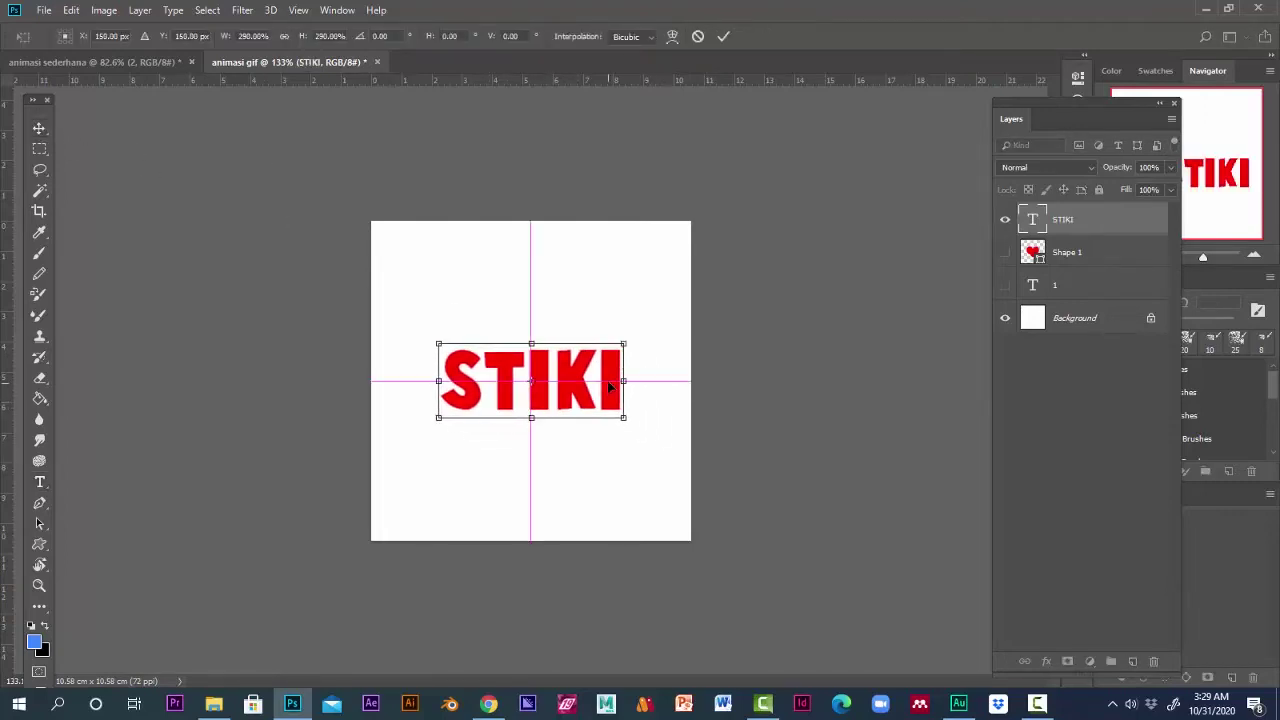
left_click(723, 36)
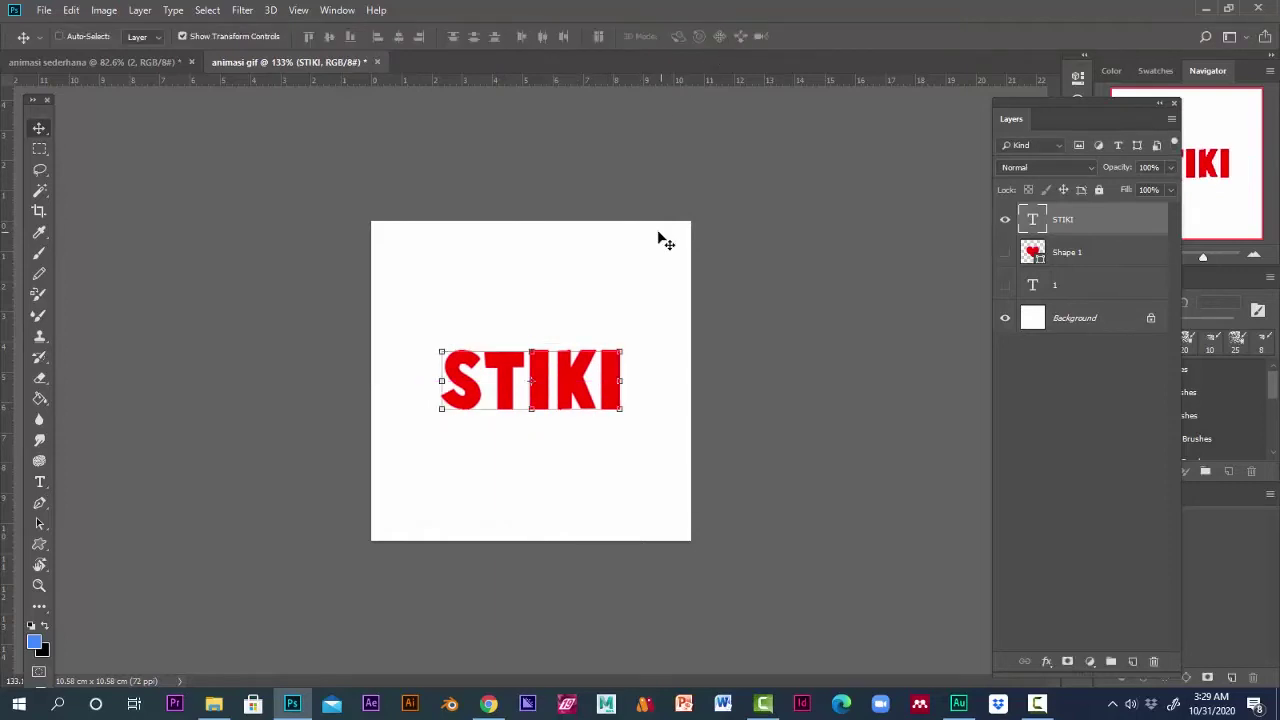
Recolour the whole STIKI text light blue and commit the text edit
key("t")
left_click(536, 380)
key("ctrl+a")
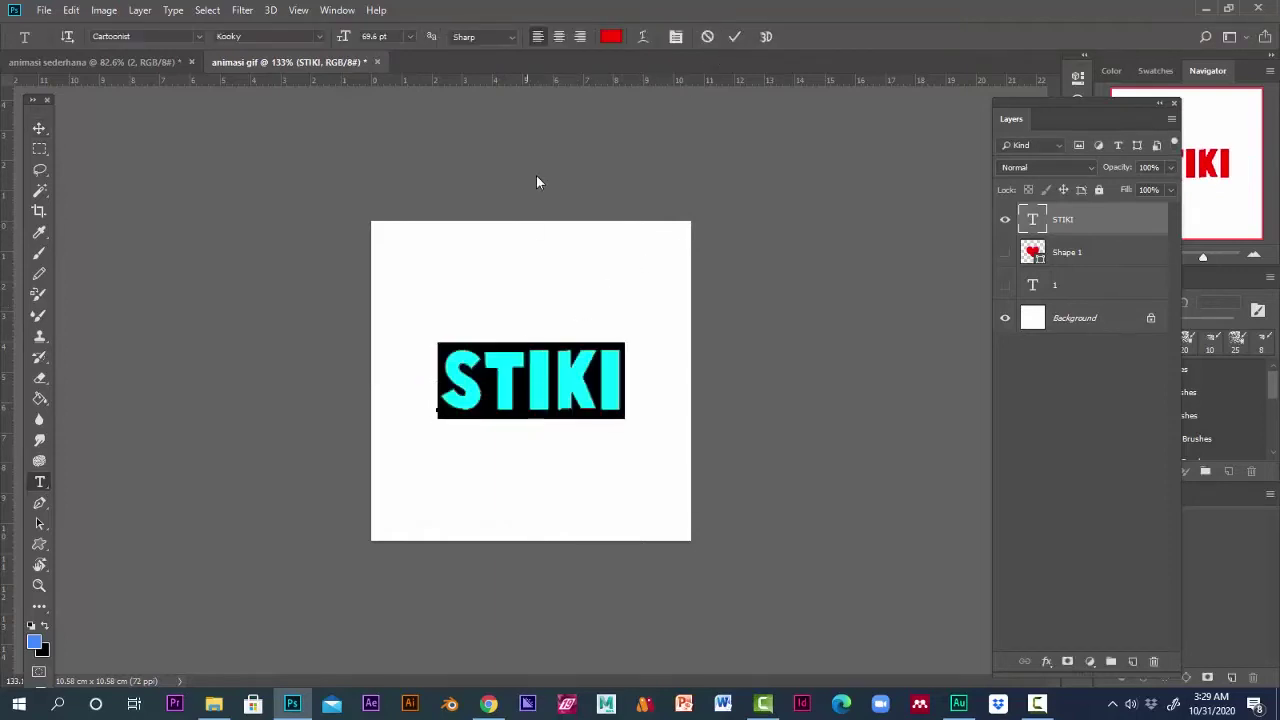
left_click(610, 36)
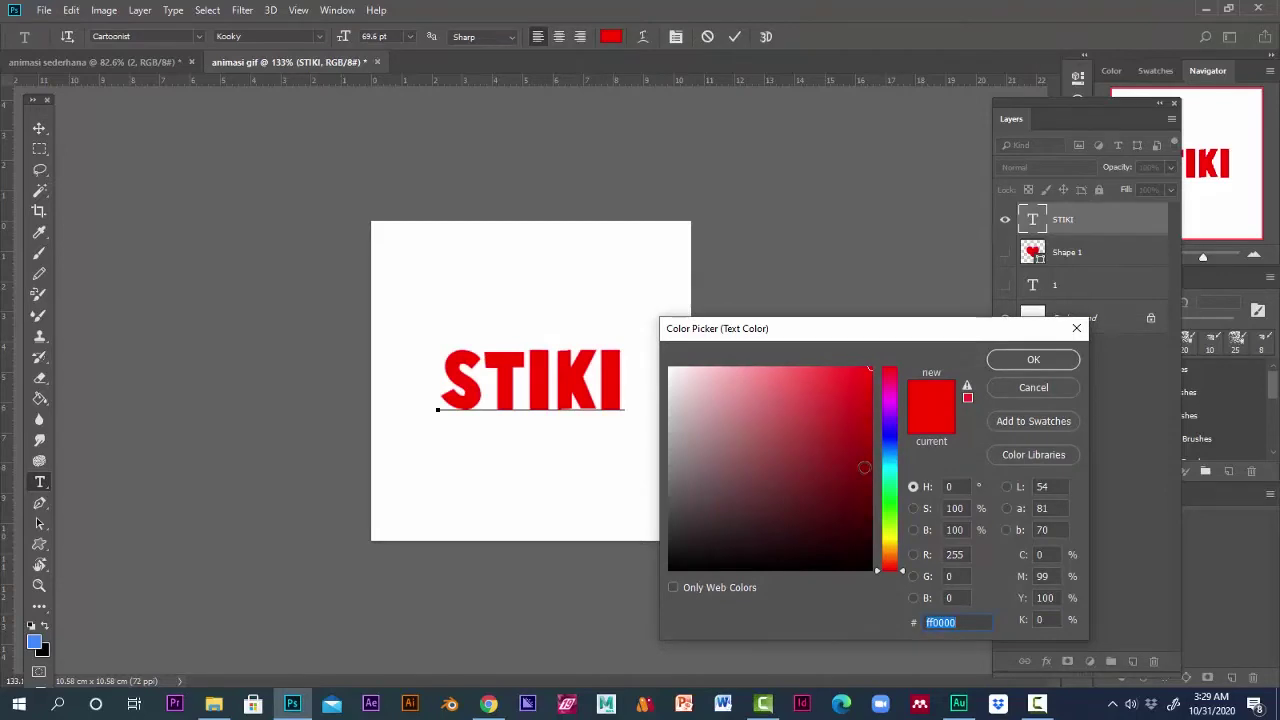
left_click(869, 492)
left_click(1032, 362)
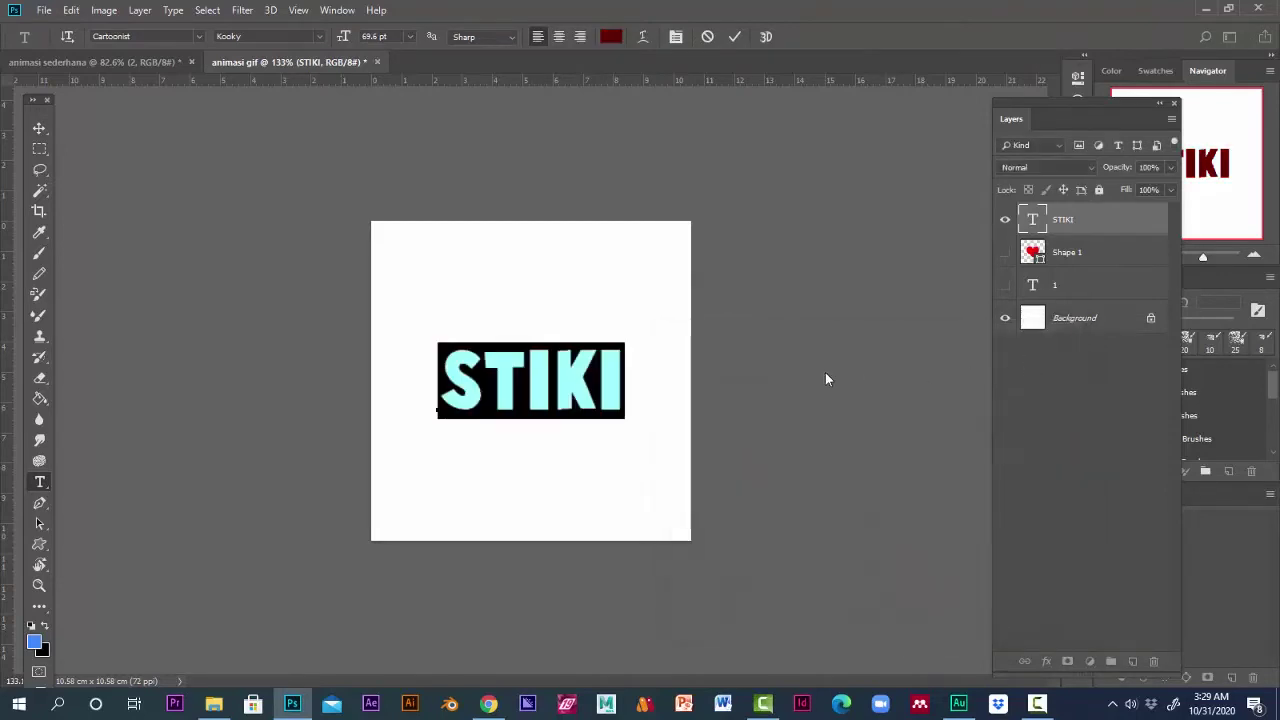
left_click(610, 36)
left_click(889, 445)
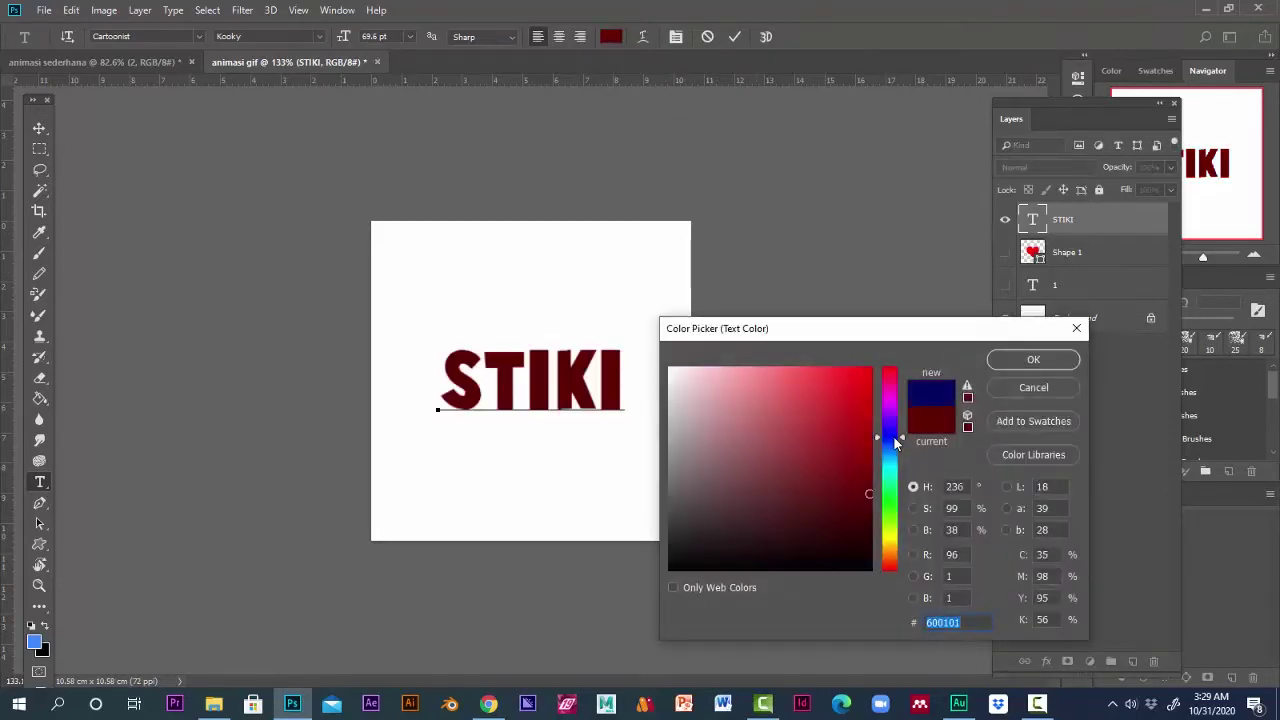
left_click(813, 368)
left_click(1008, 362)
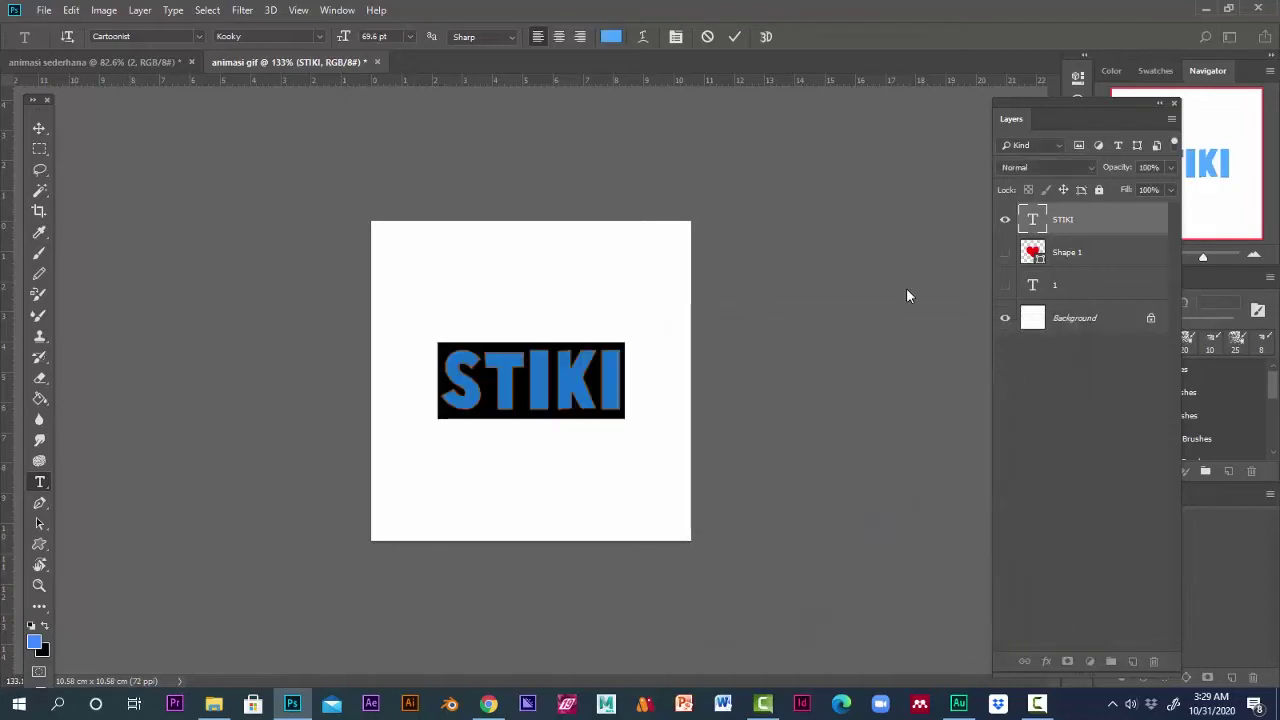
left_click(732, 39)
left_click(49, 131)
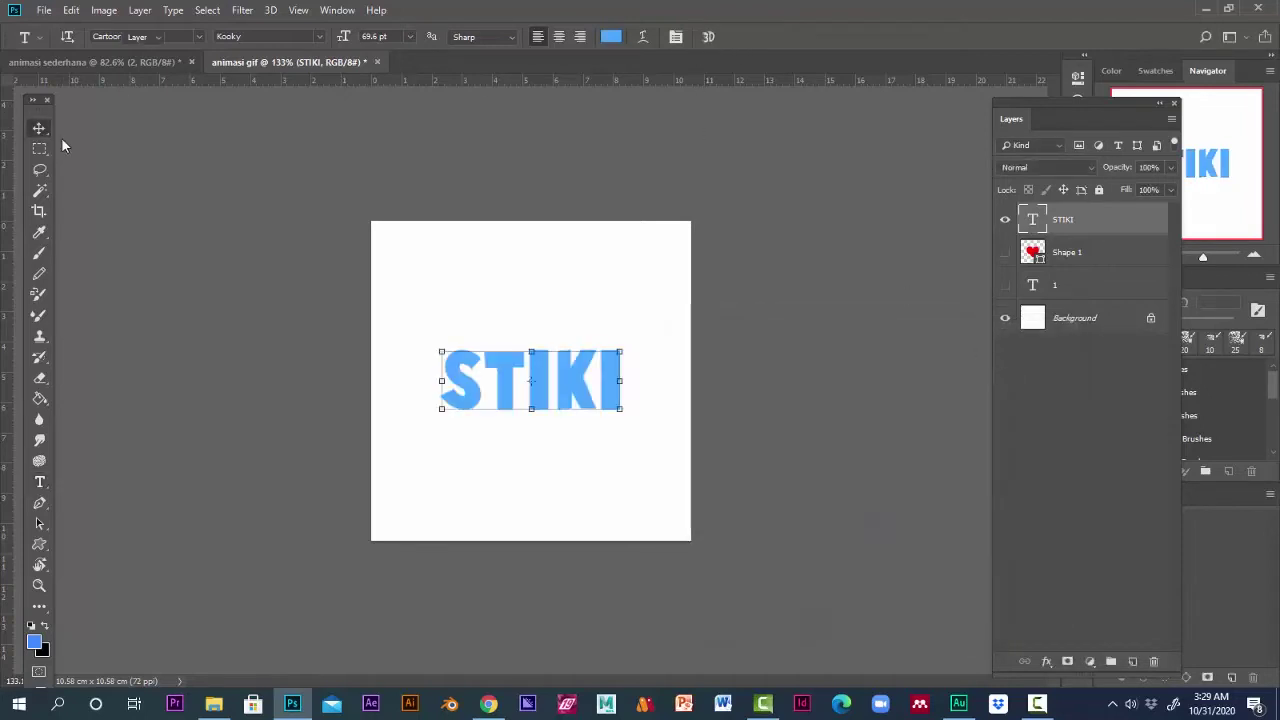
Toggle the STIKI, heart and AKU layers to check them, and leave only the Background visible
scroll(603, 446, "up", 2)
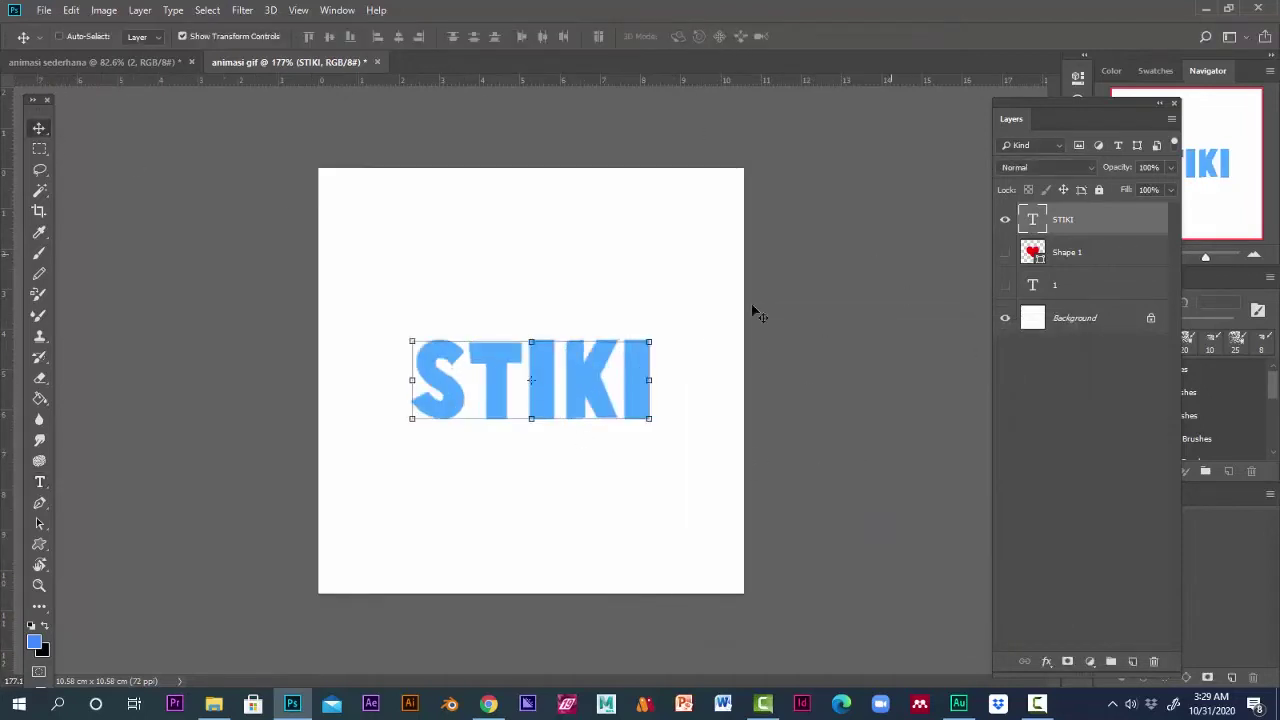
left_click(1005, 219)
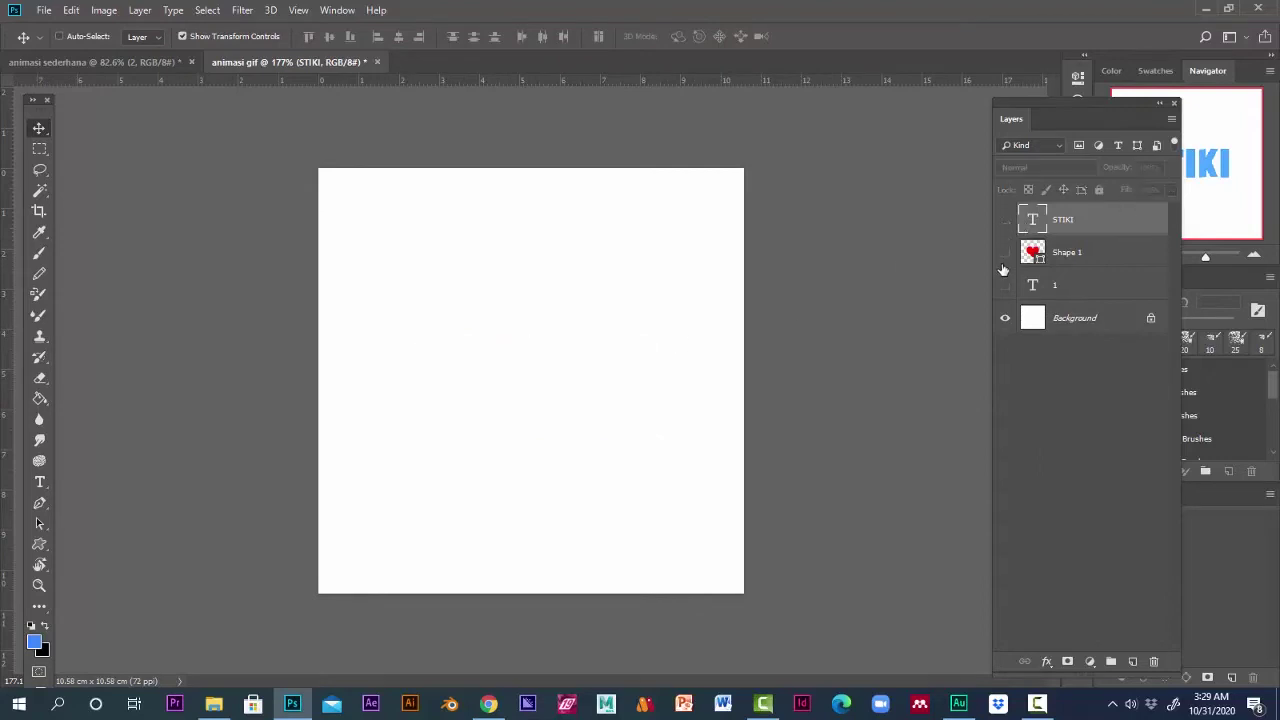
left_click(1005, 252)
left_click(1005, 285)
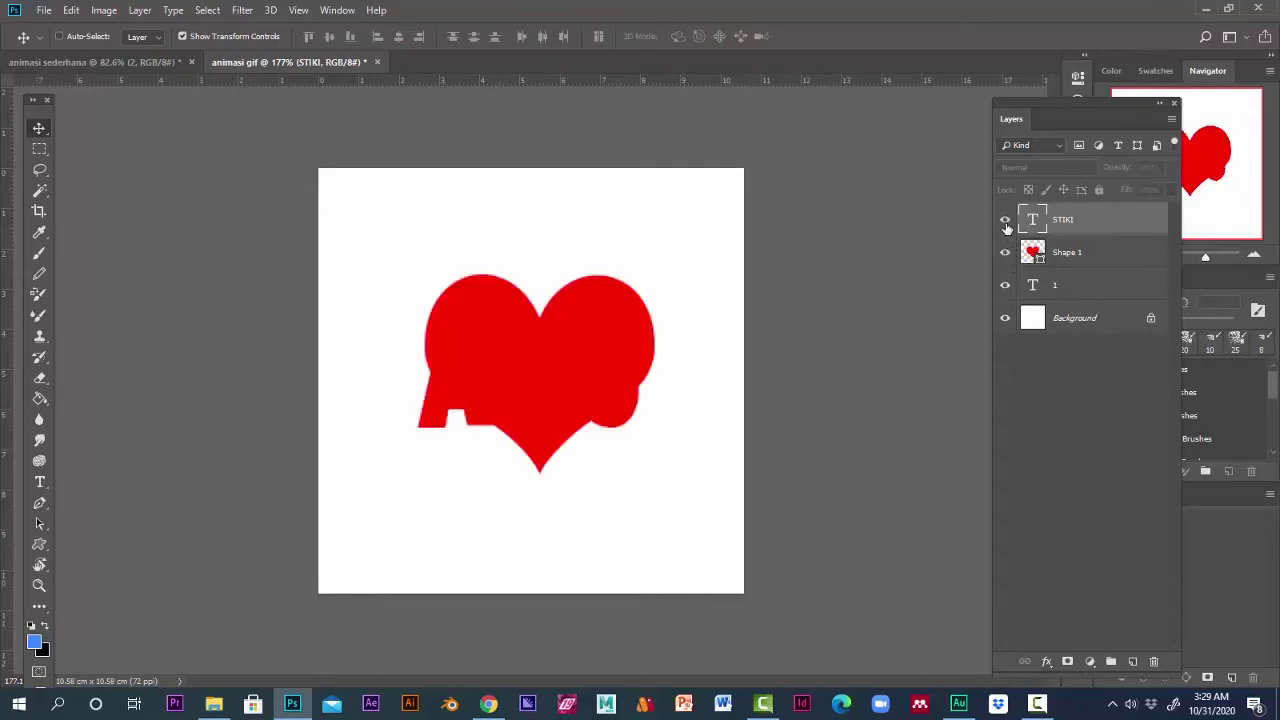
left_click(1005, 219)
left_click(1005, 252)
left_click(1005, 285)
left_click(1005, 219)
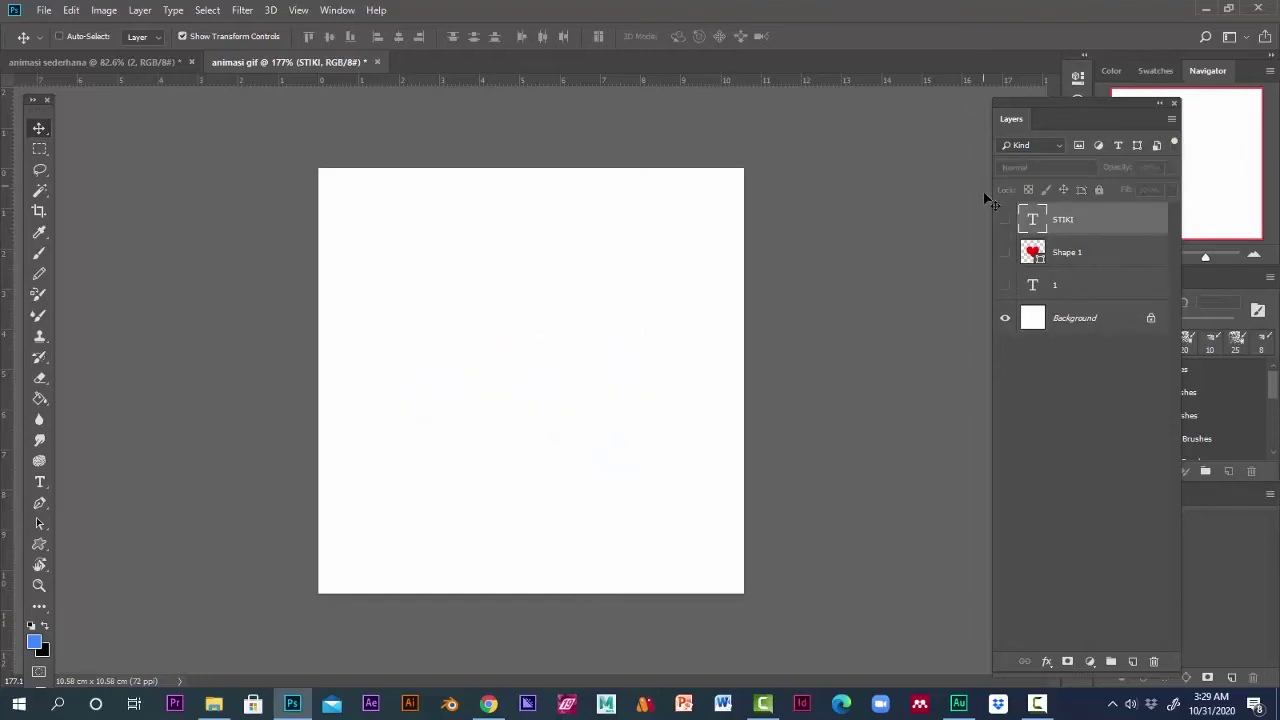
Show the AKU, STIKI and heart layers over each other, and hide all three again
left_click(1005, 285)
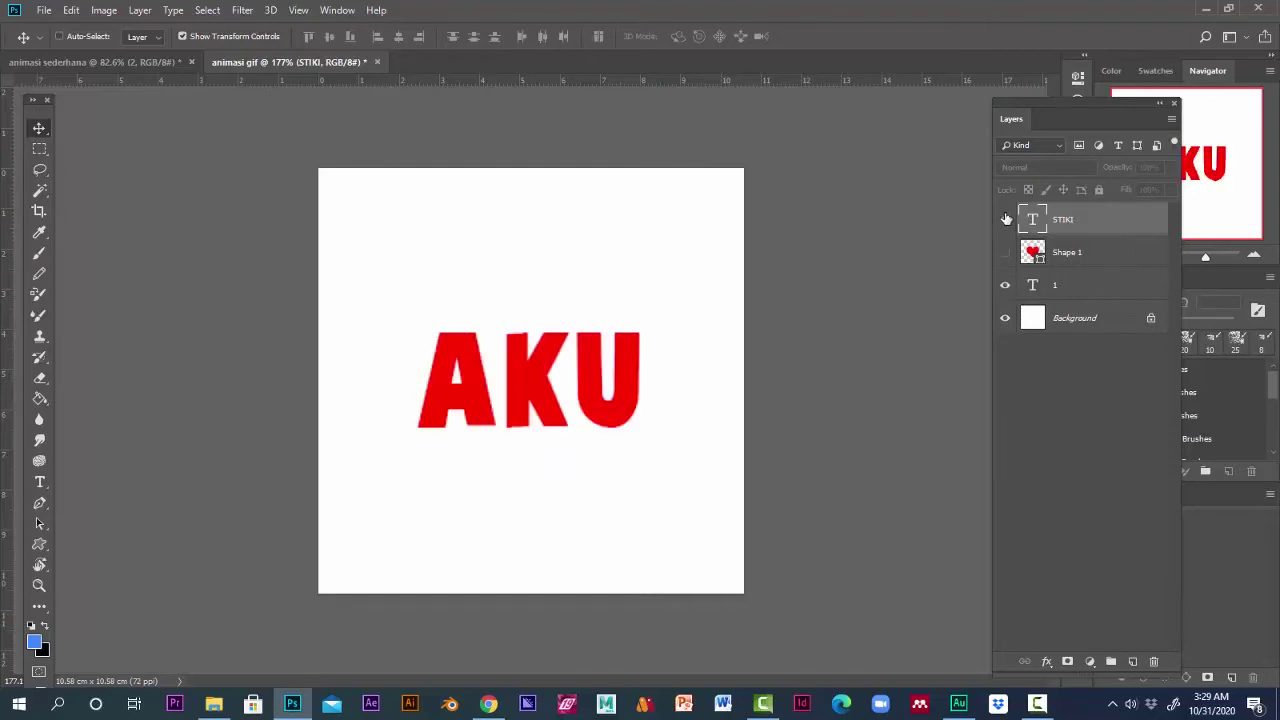
left_click(1005, 219)
left_click(1006, 254)
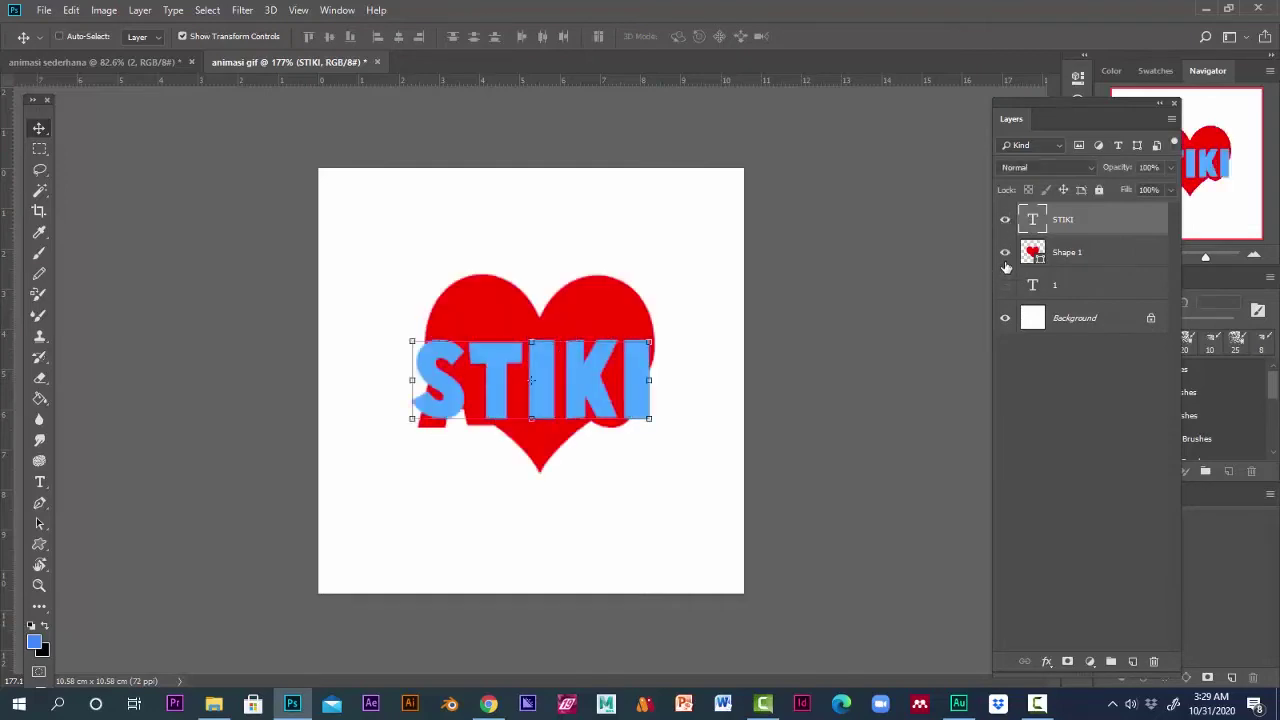
left_click(1006, 285)
left_click(1005, 252)
left_click(1005, 219)
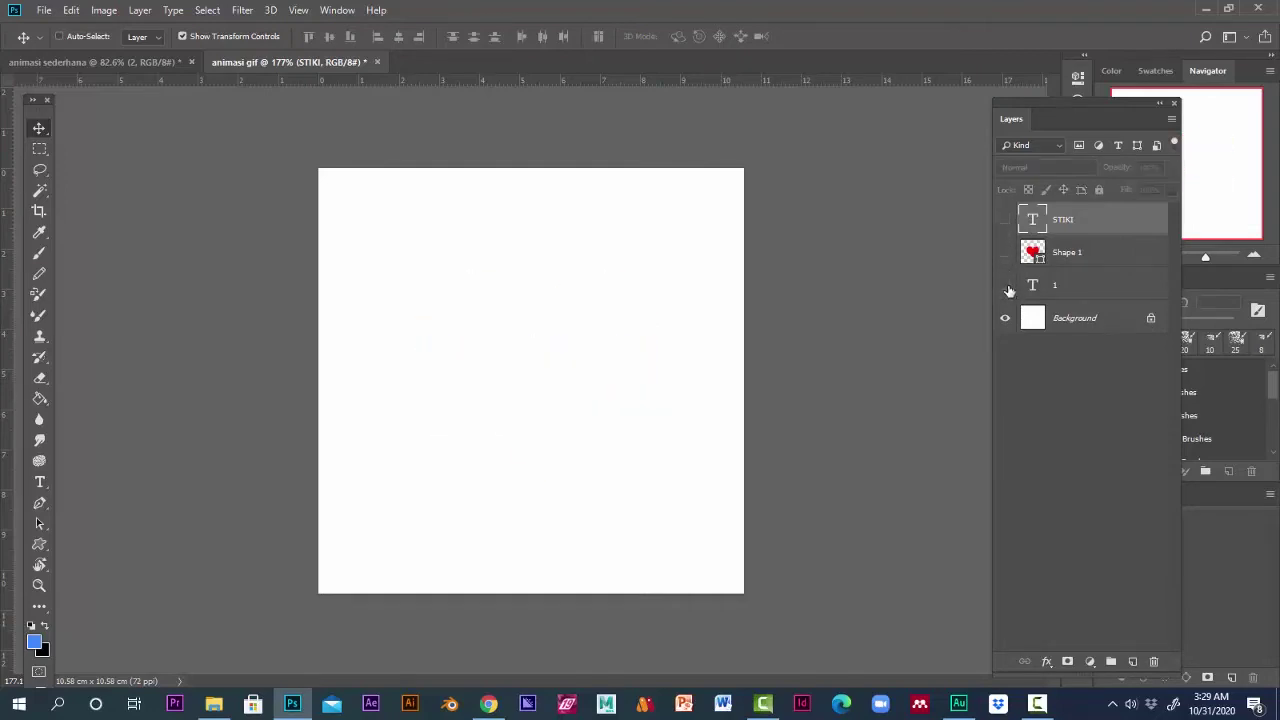
Preview the animation order by showing AKU, the heart and STIKI alone in turn, ending with all three hidden
left_click(1005, 286)
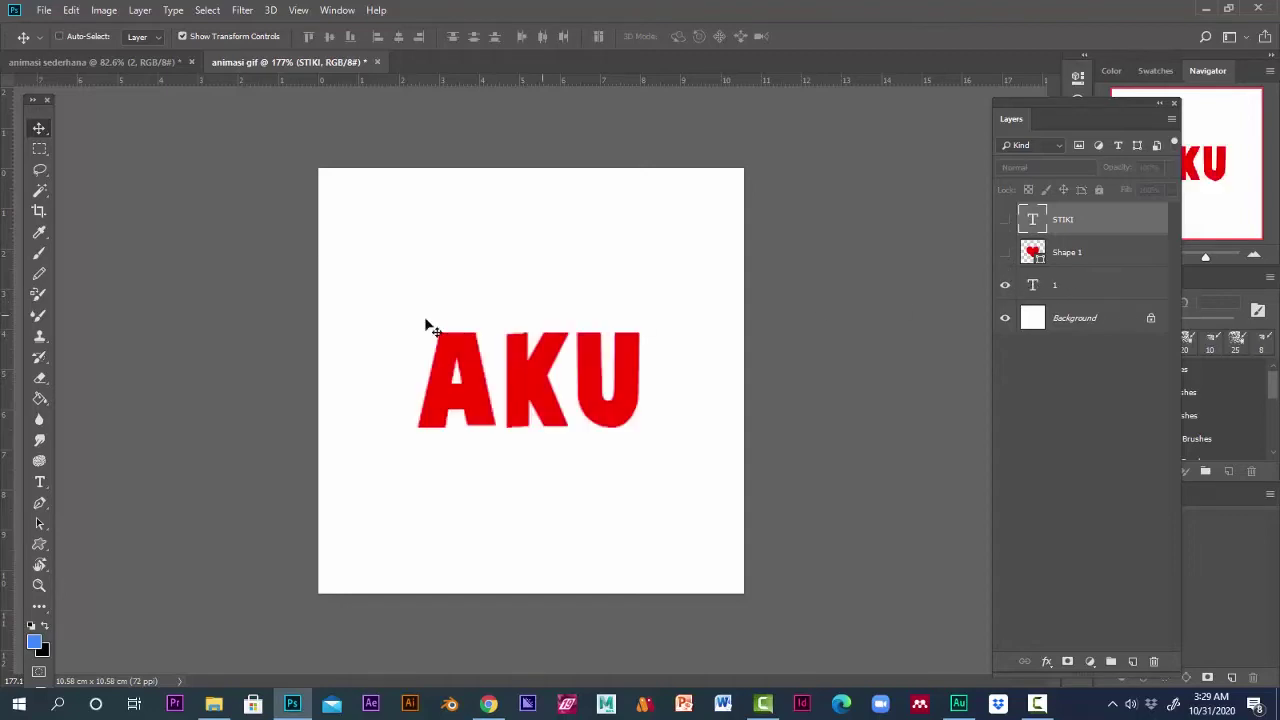
left_click(1005, 252)
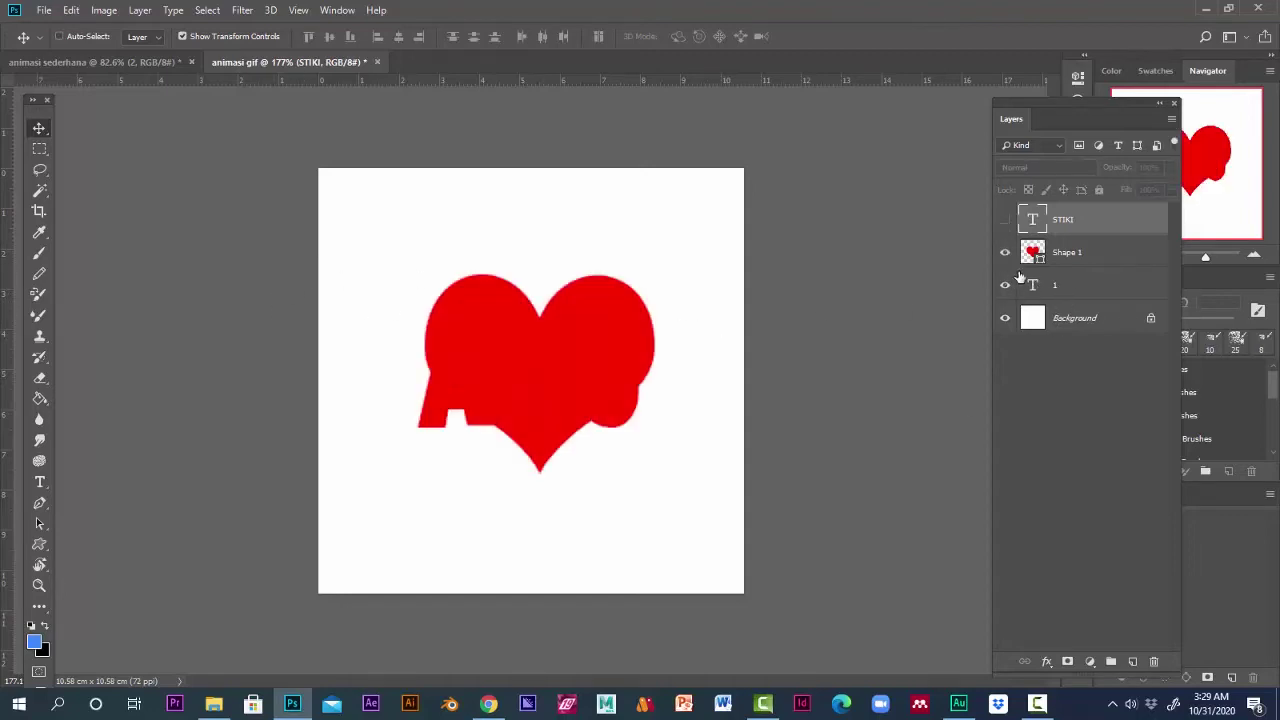
left_click(1005, 285)
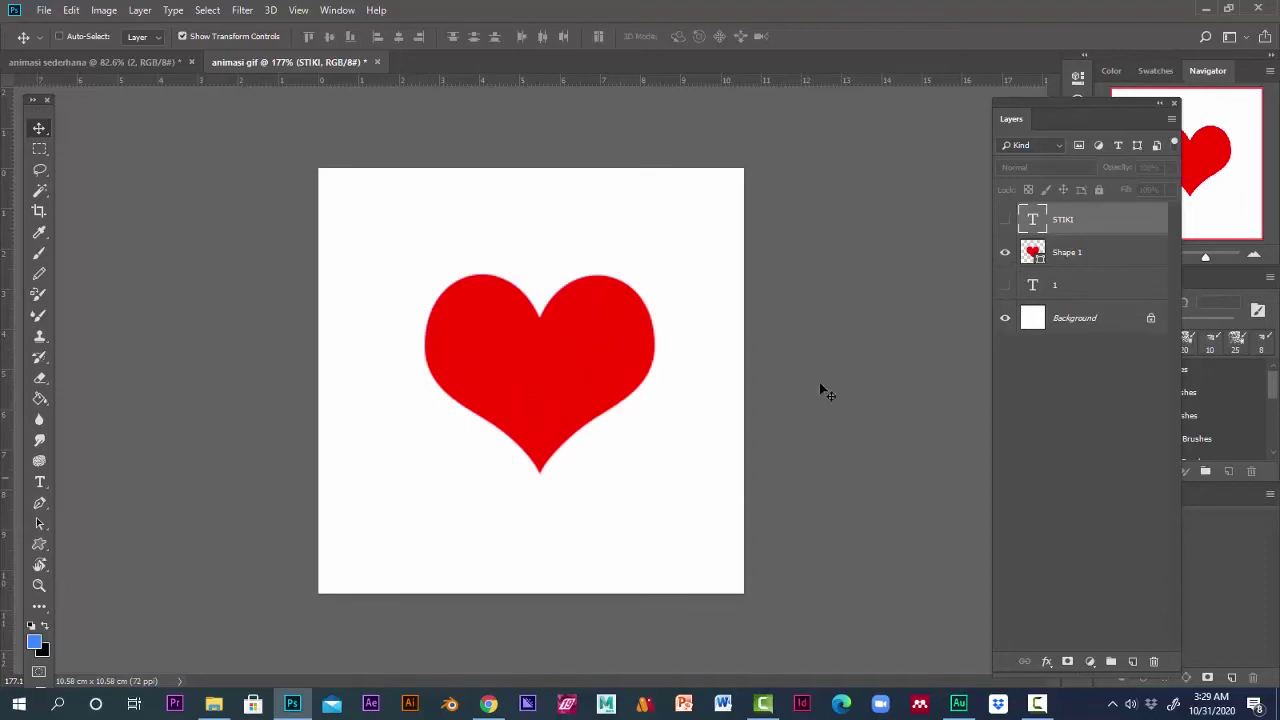
left_click(1005, 219)
left_click(1005, 252)
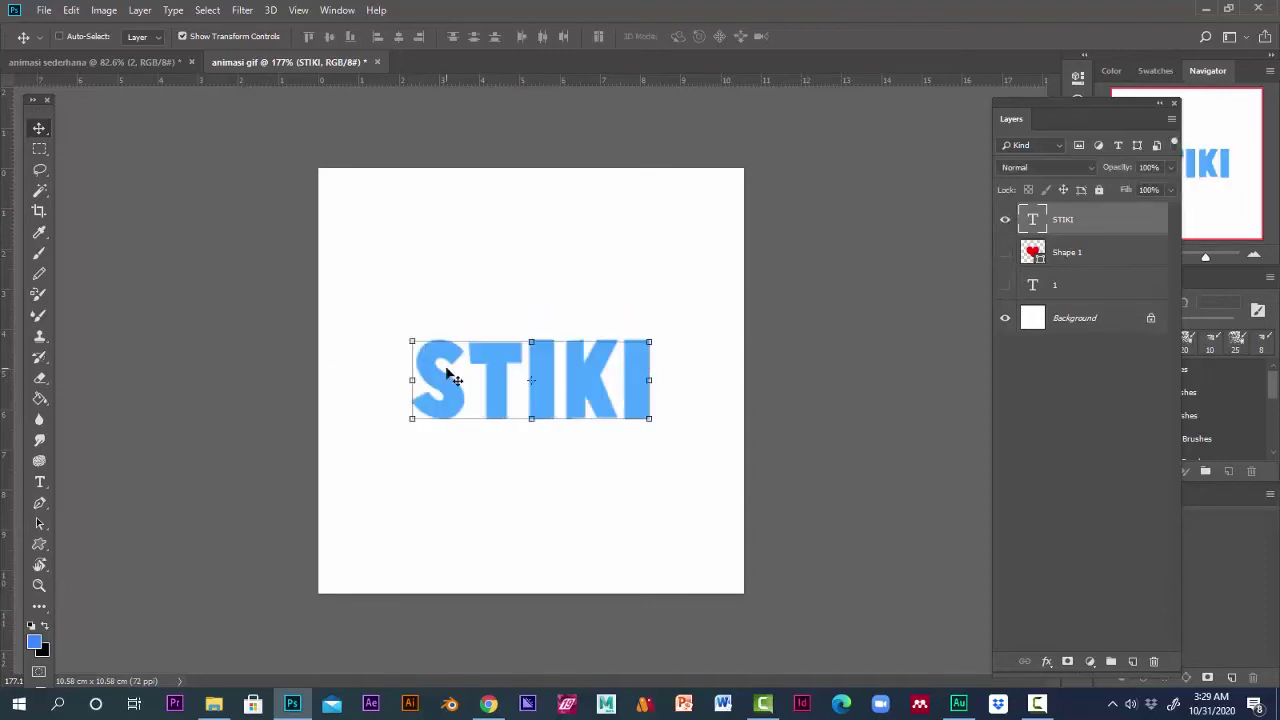
left_click(1004, 218)
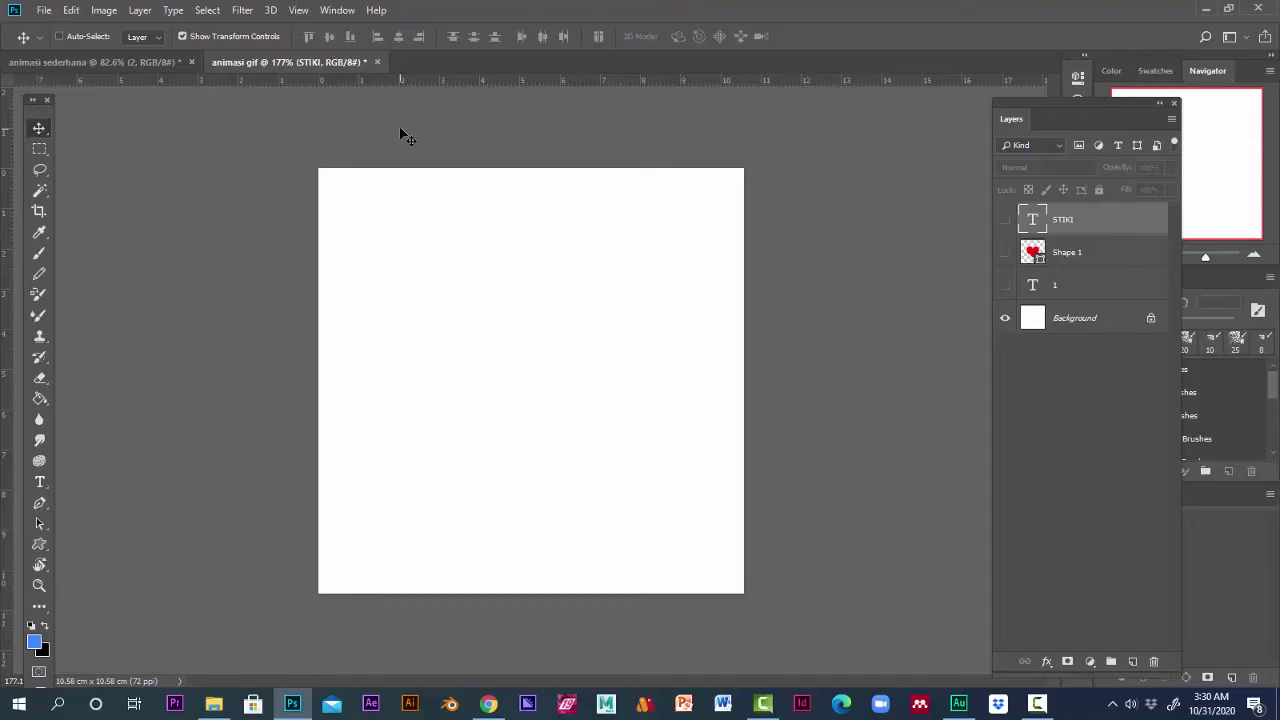
Create a frame animation in the Timeline and make the AKU text layer visible in frame 1
left_click(346, 14)
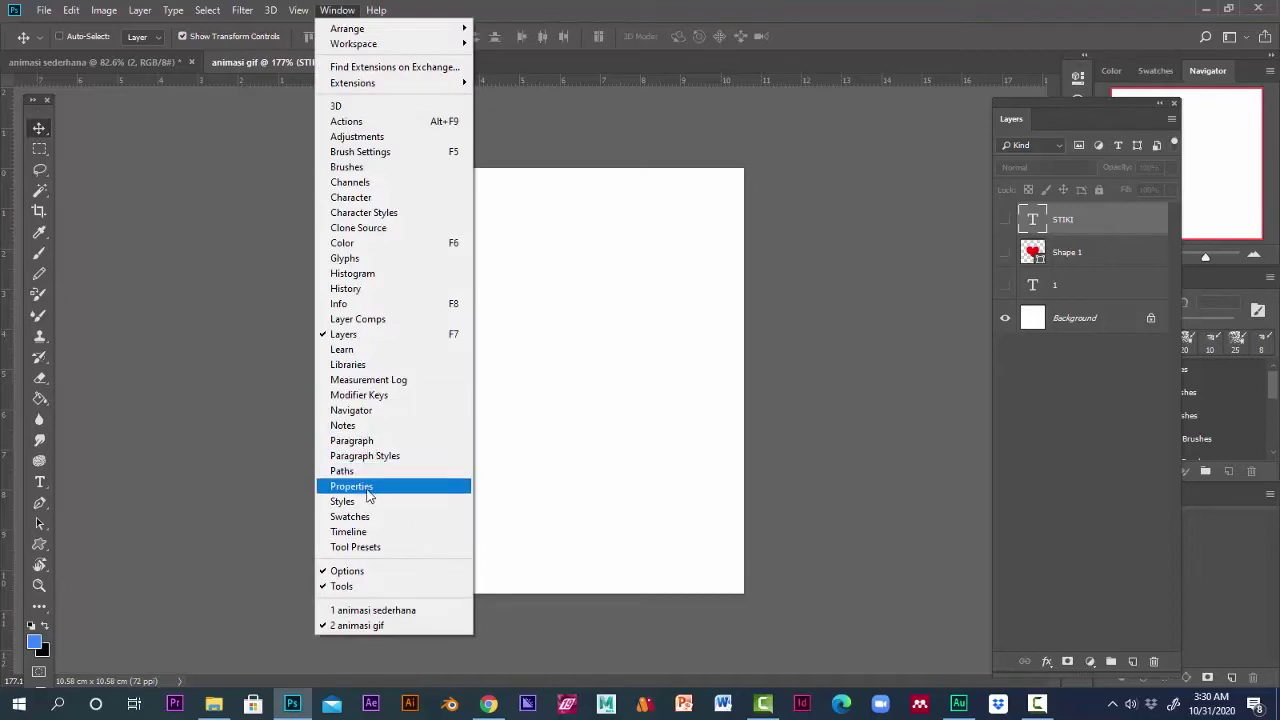
left_click(444, 533)
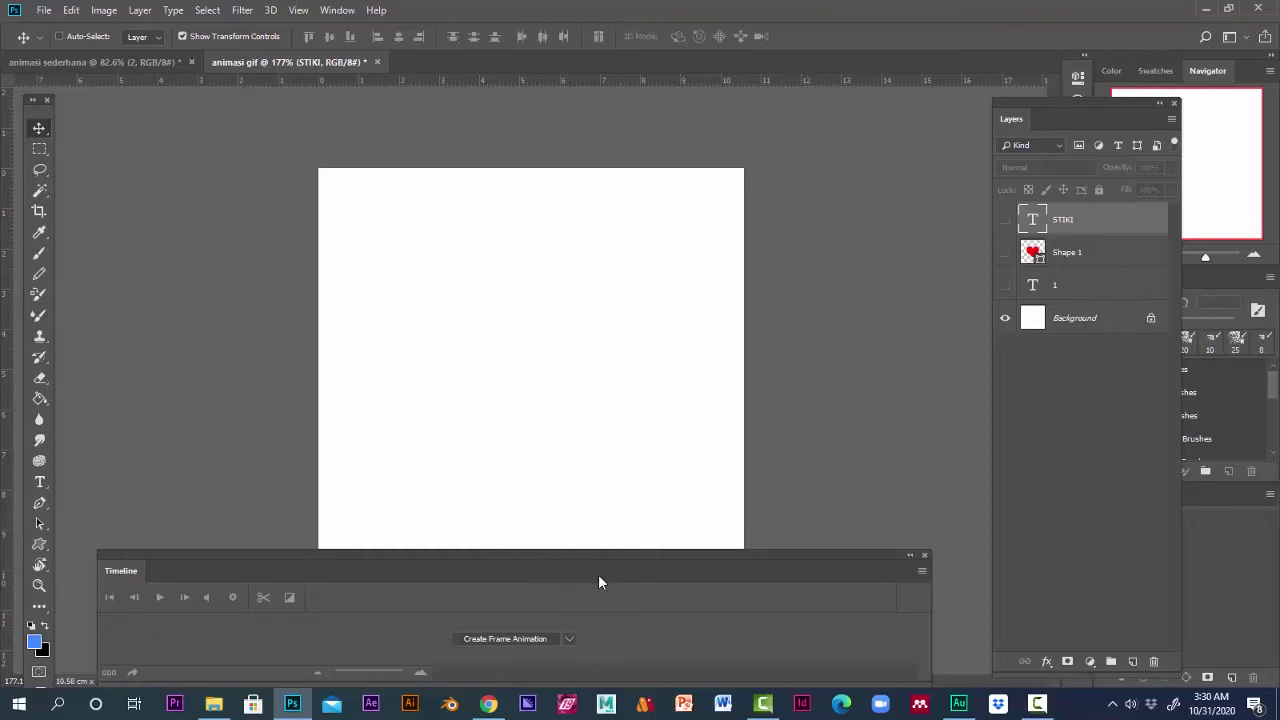
left_click(505, 640)
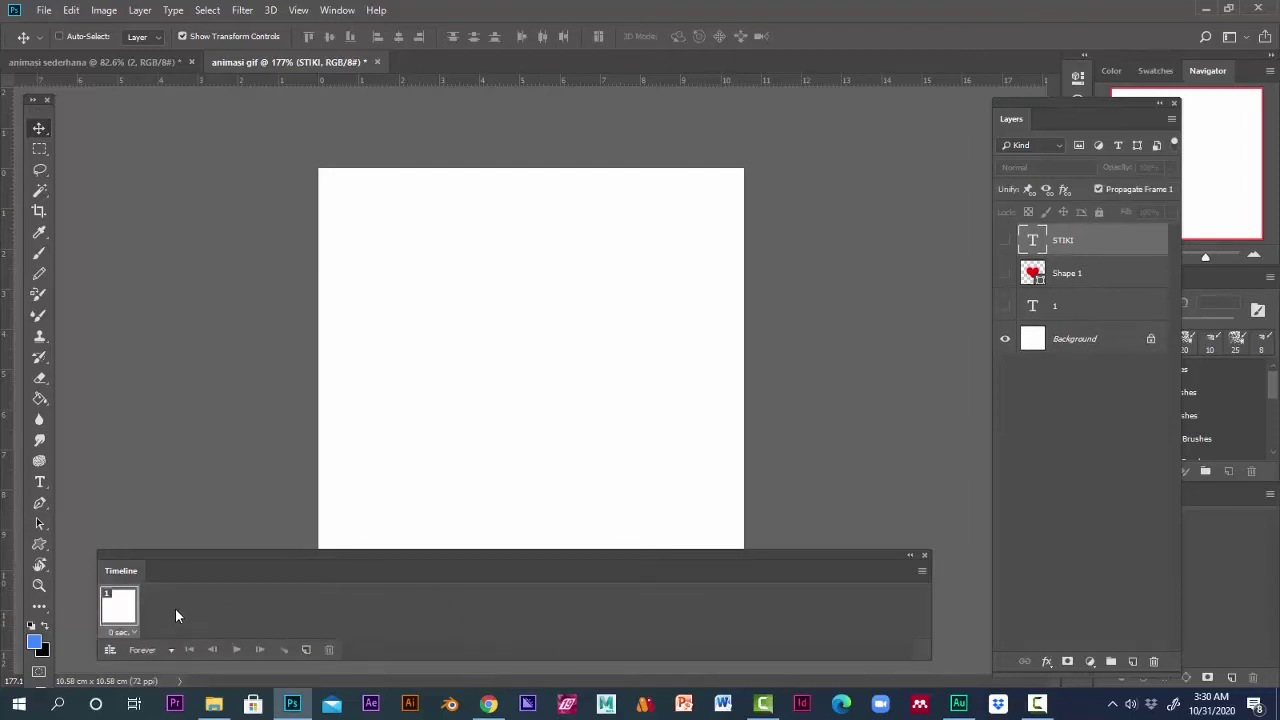
left_click(1006, 306)
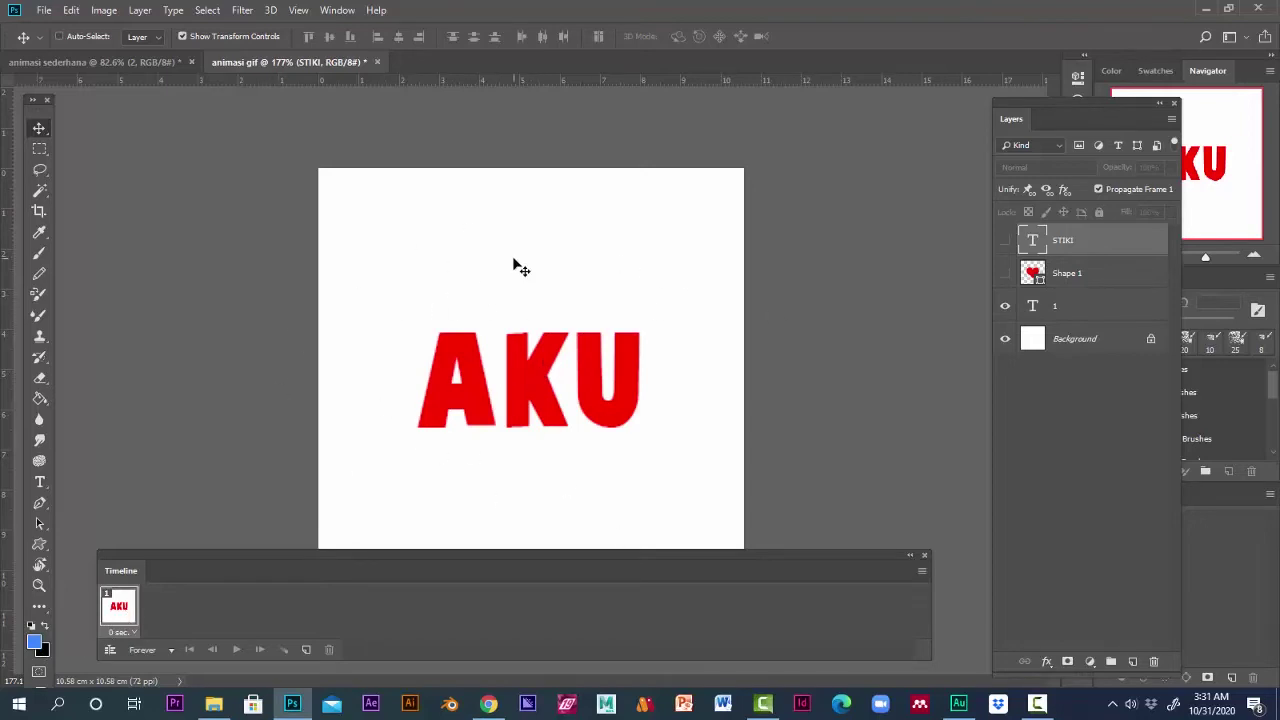
Add a second animation frame showing the heart instead of the AKU text, and compare frames 1 and 2
left_click(306, 651)
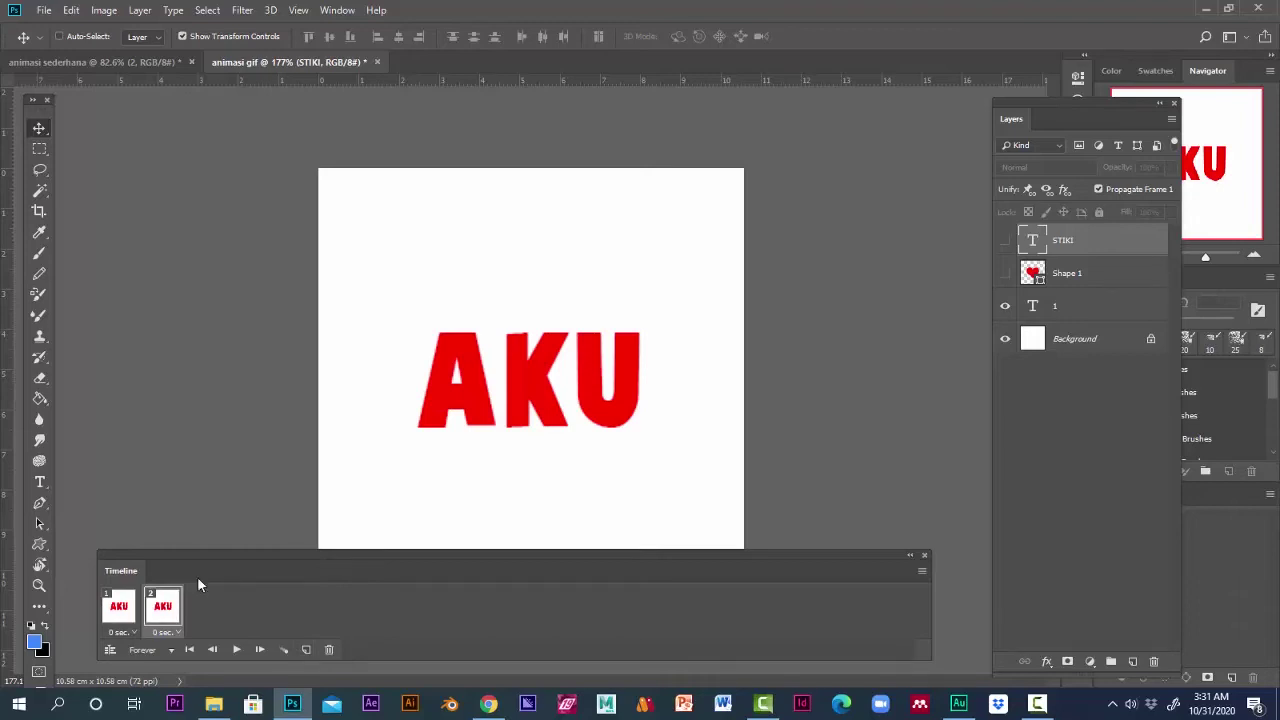
left_click(1006, 307)
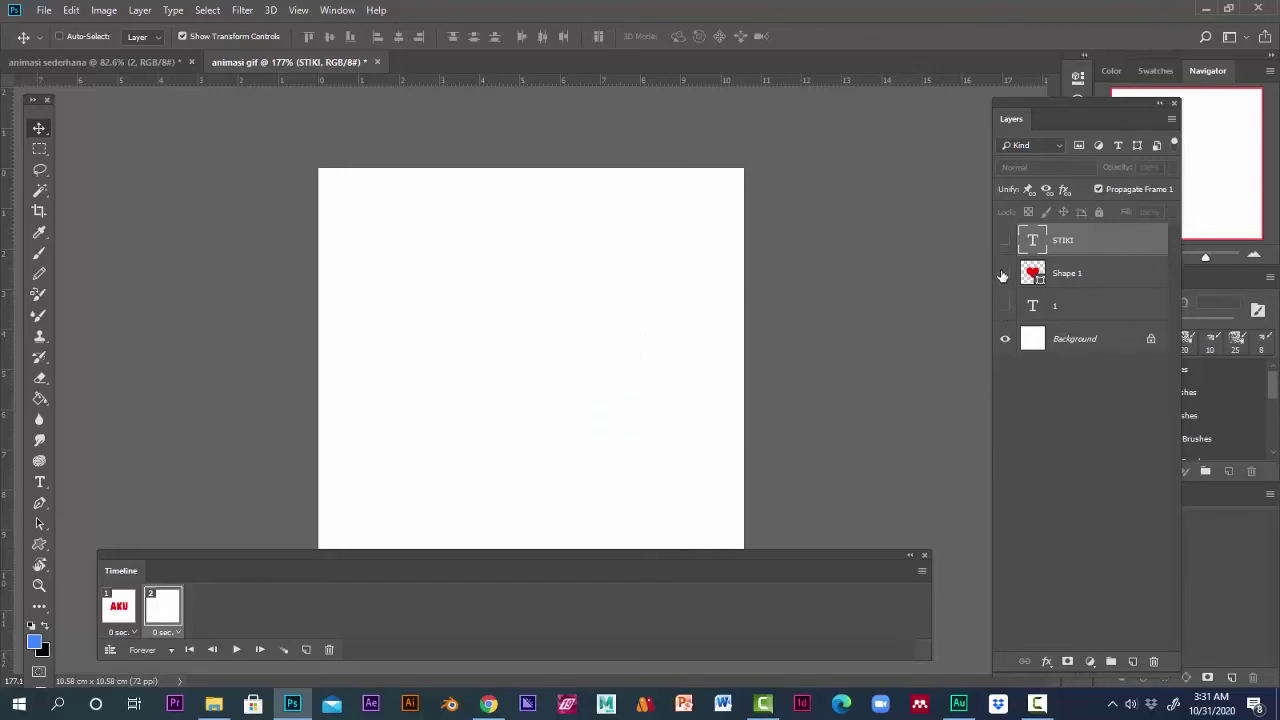
left_click(1005, 273)
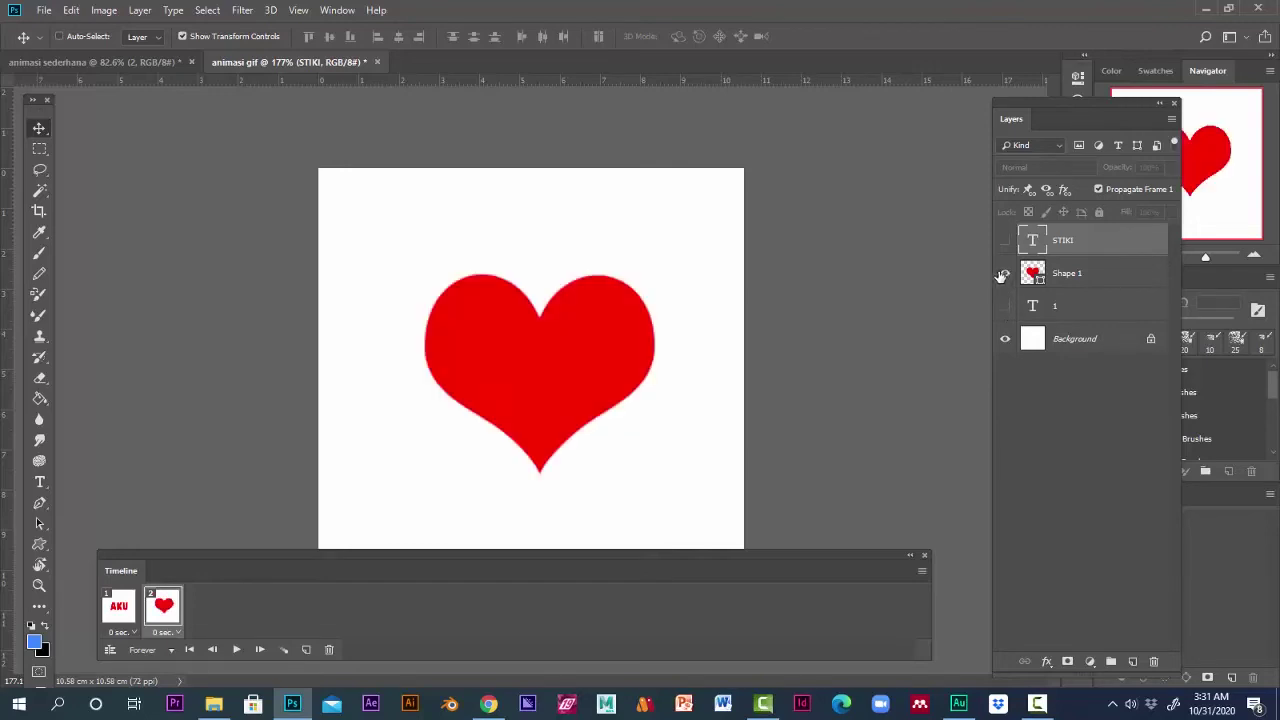
left_click(119, 609)
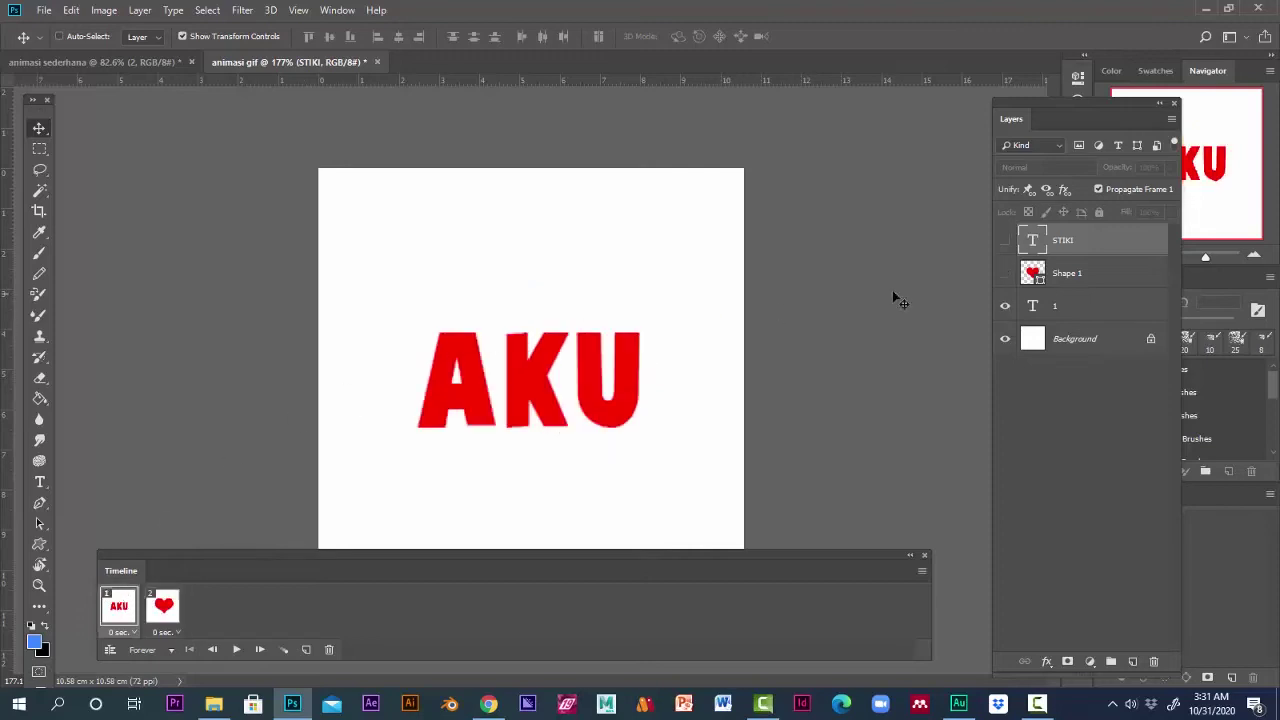
left_click(164, 612)
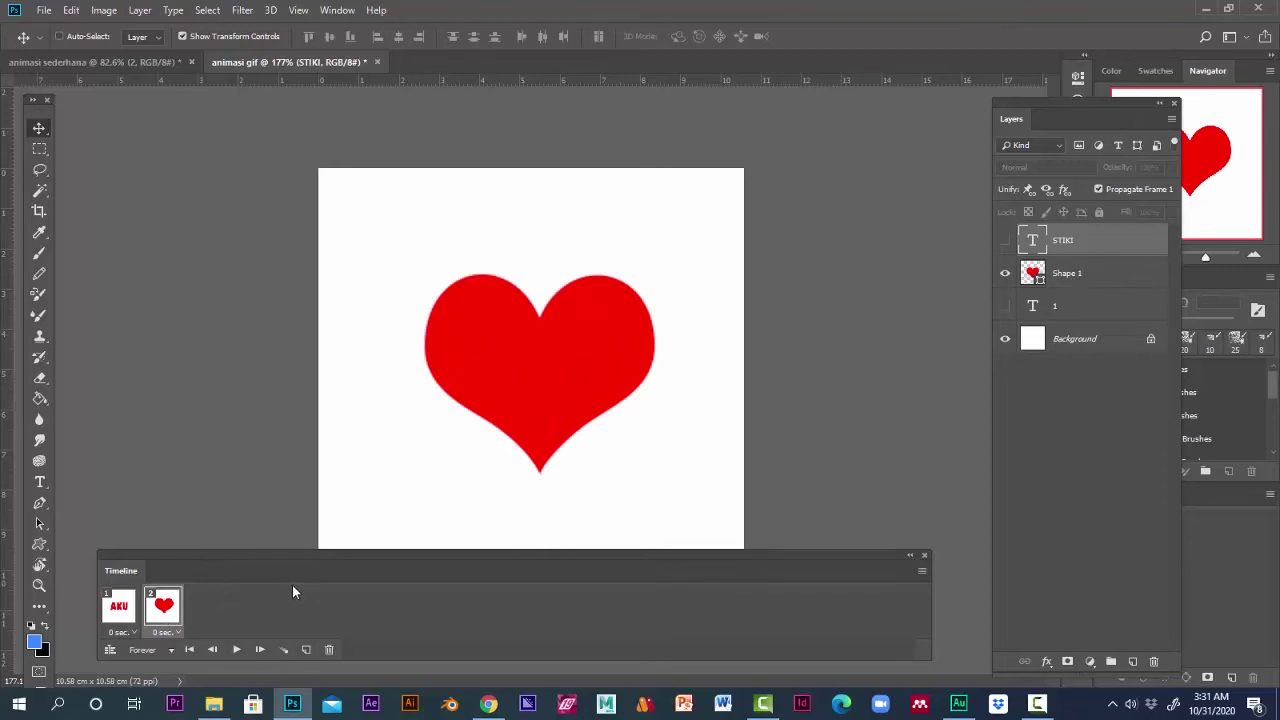
Add a third animation frame that shows the STIKI text instead of the heart
left_click(307, 650)
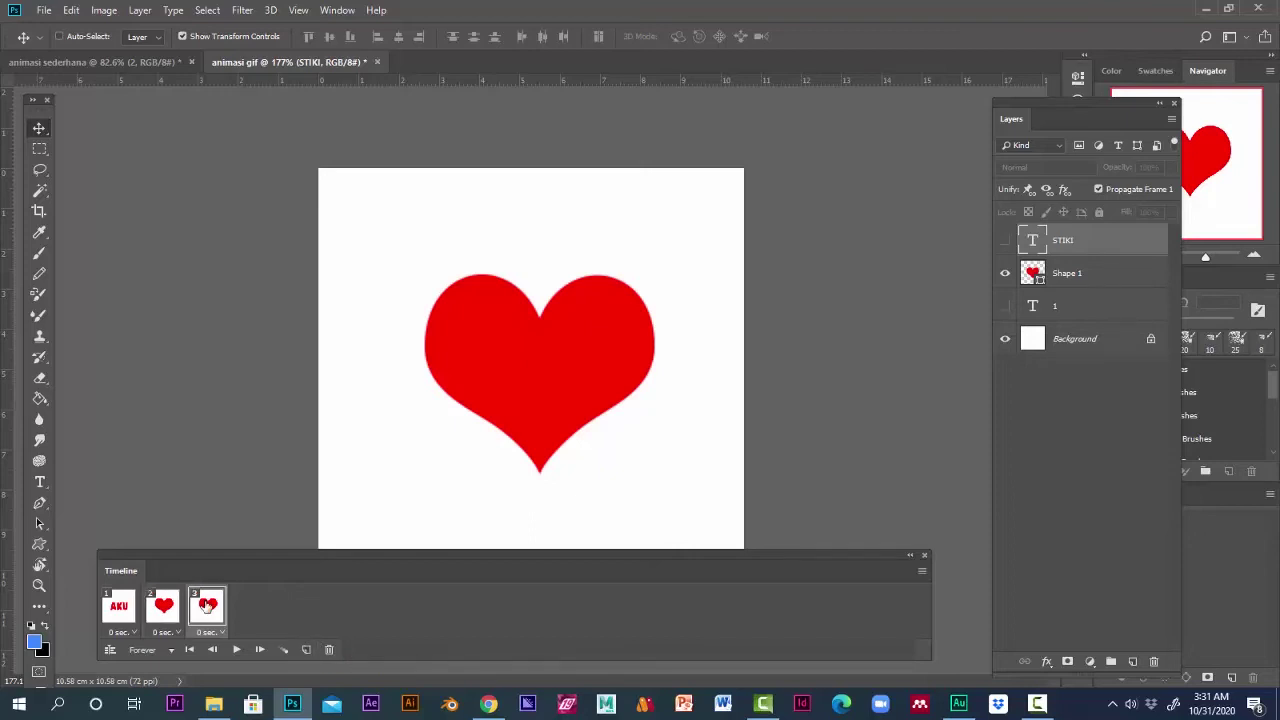
left_click(162, 608)
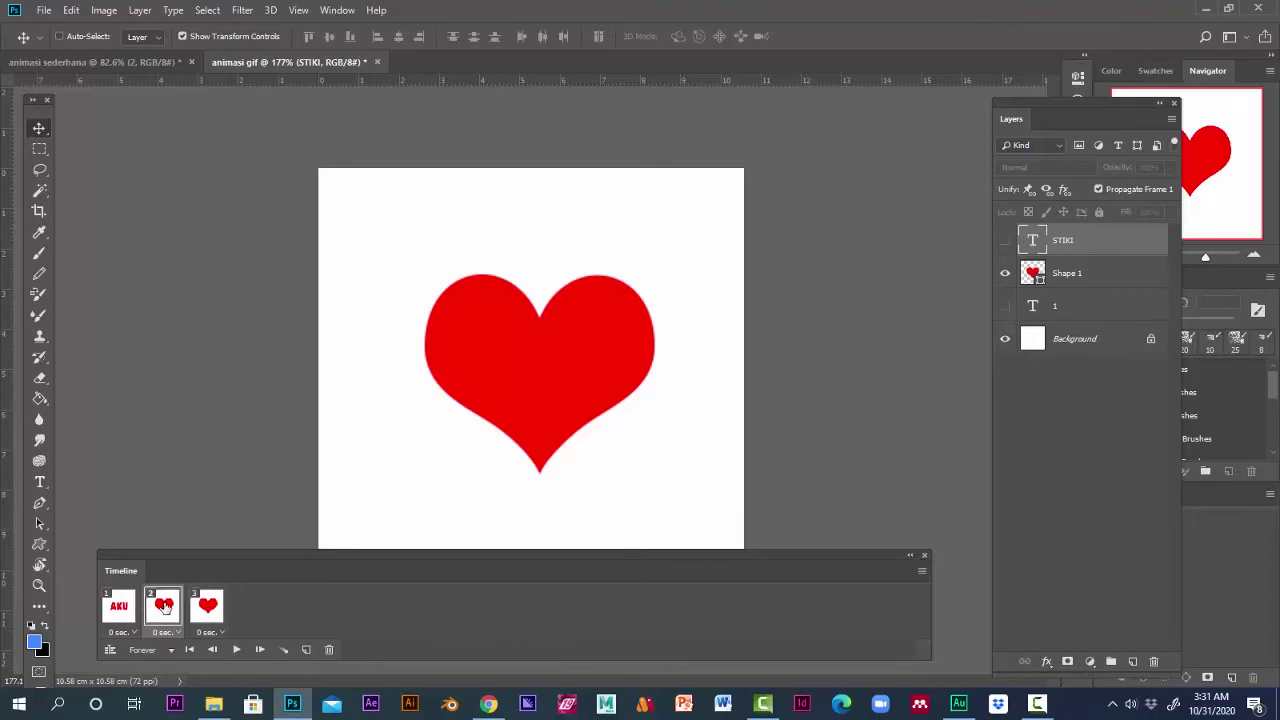
left_click(209, 608)
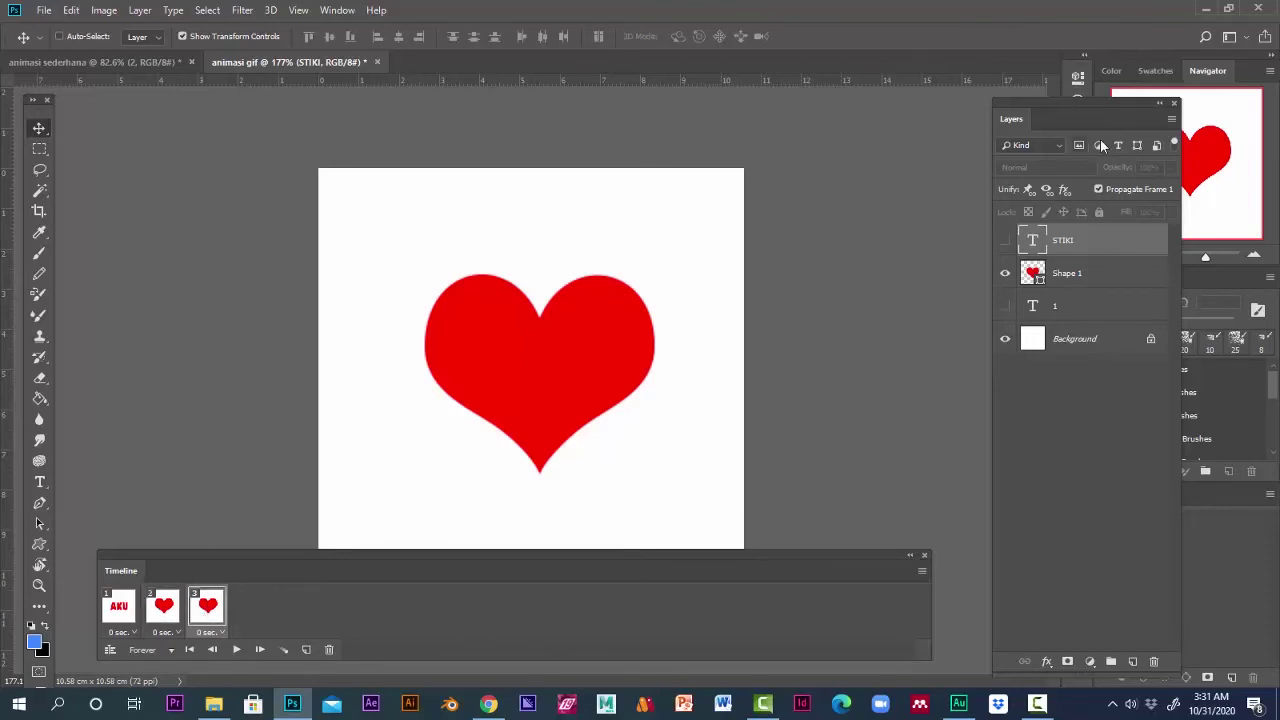
left_click(1006, 243)
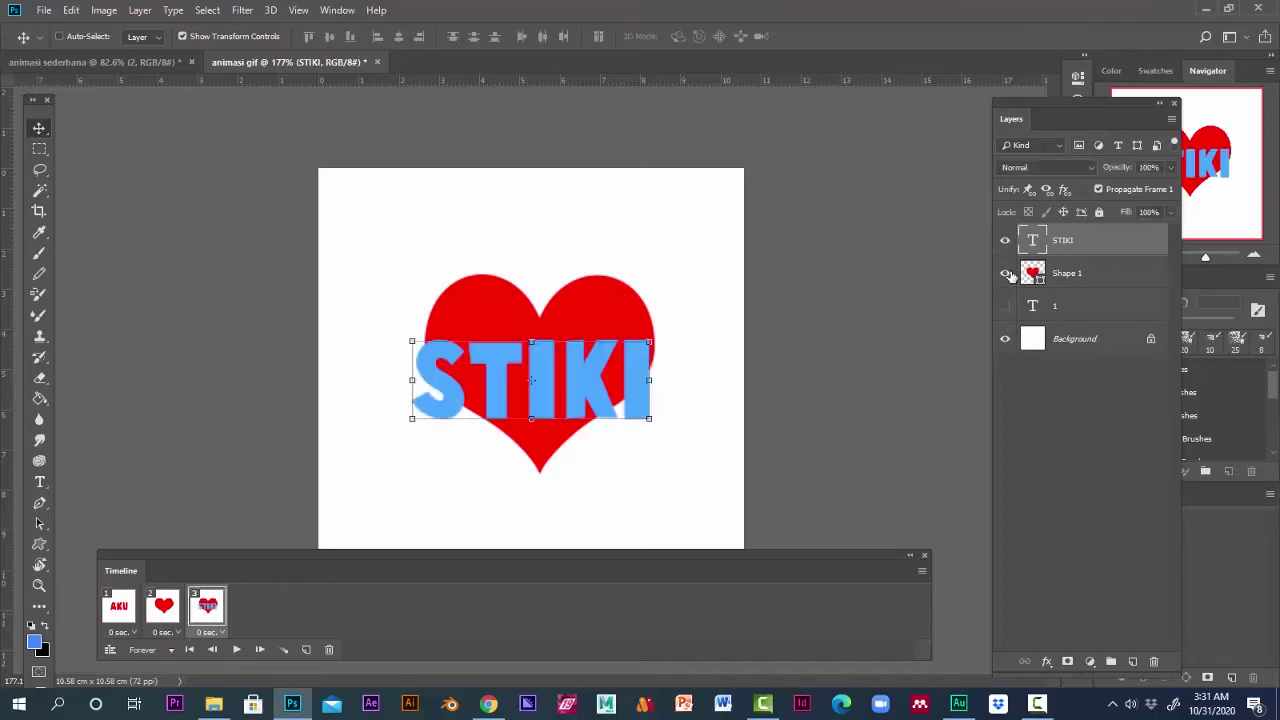
left_click(1005, 273)
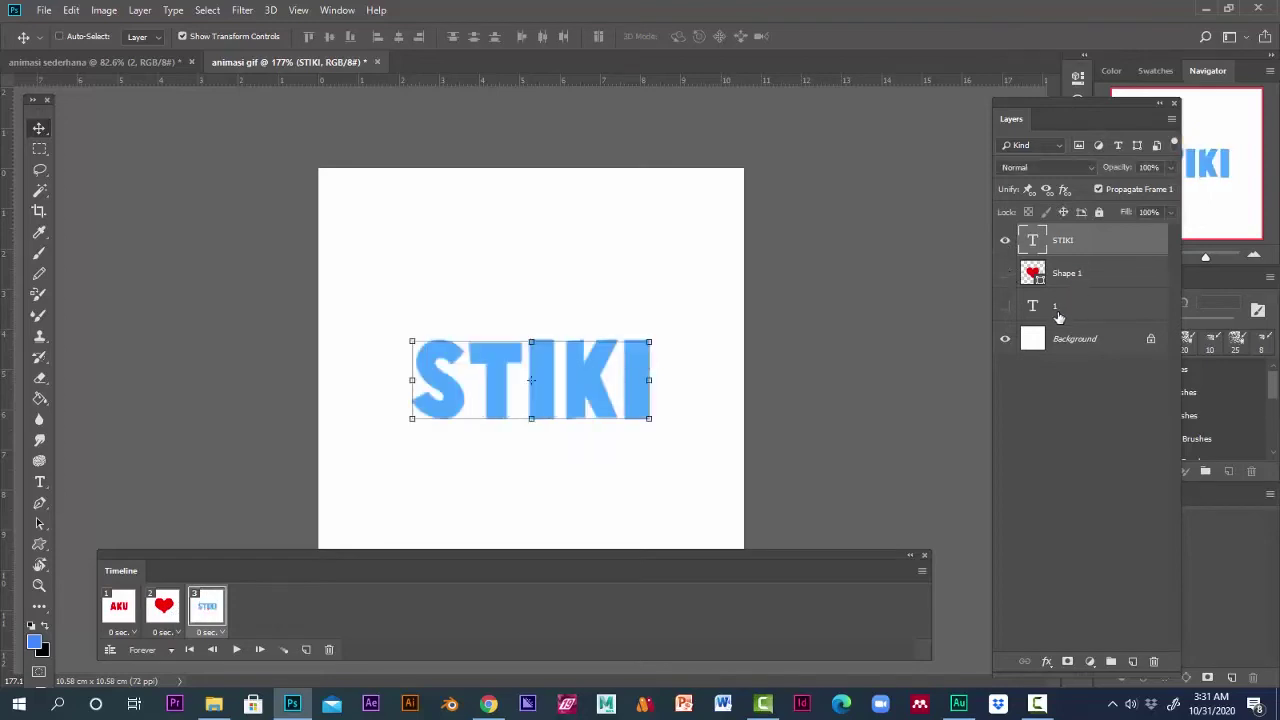
Go through animation frames 1 to 3 one by one to check the layer shown in each
left_click(120, 612)
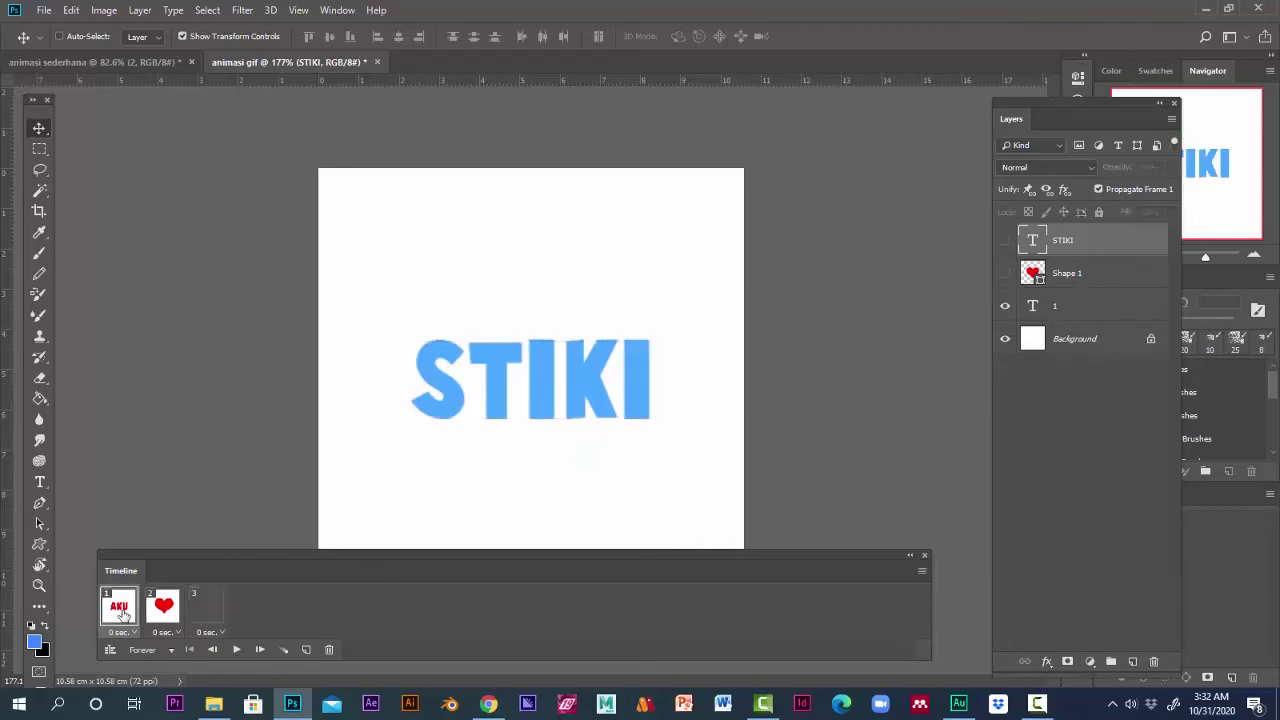
left_click(163, 610)
left_click(207, 607)
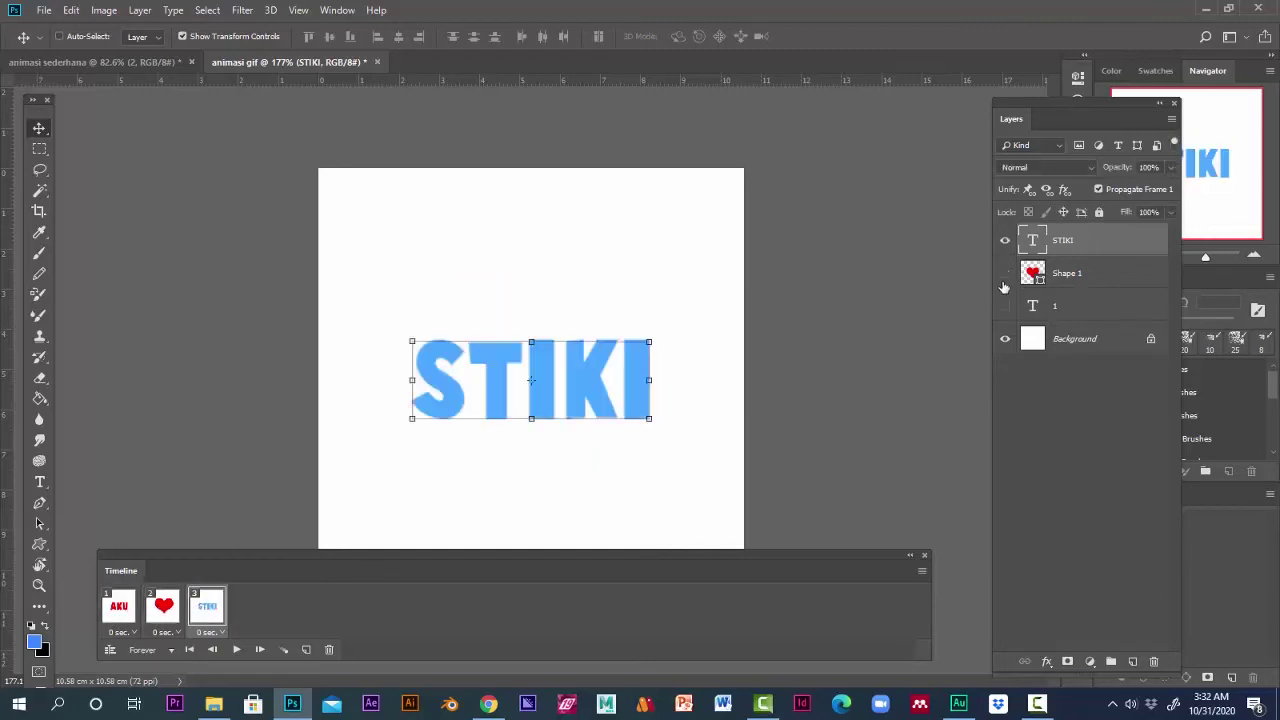
left_click(256, 649)
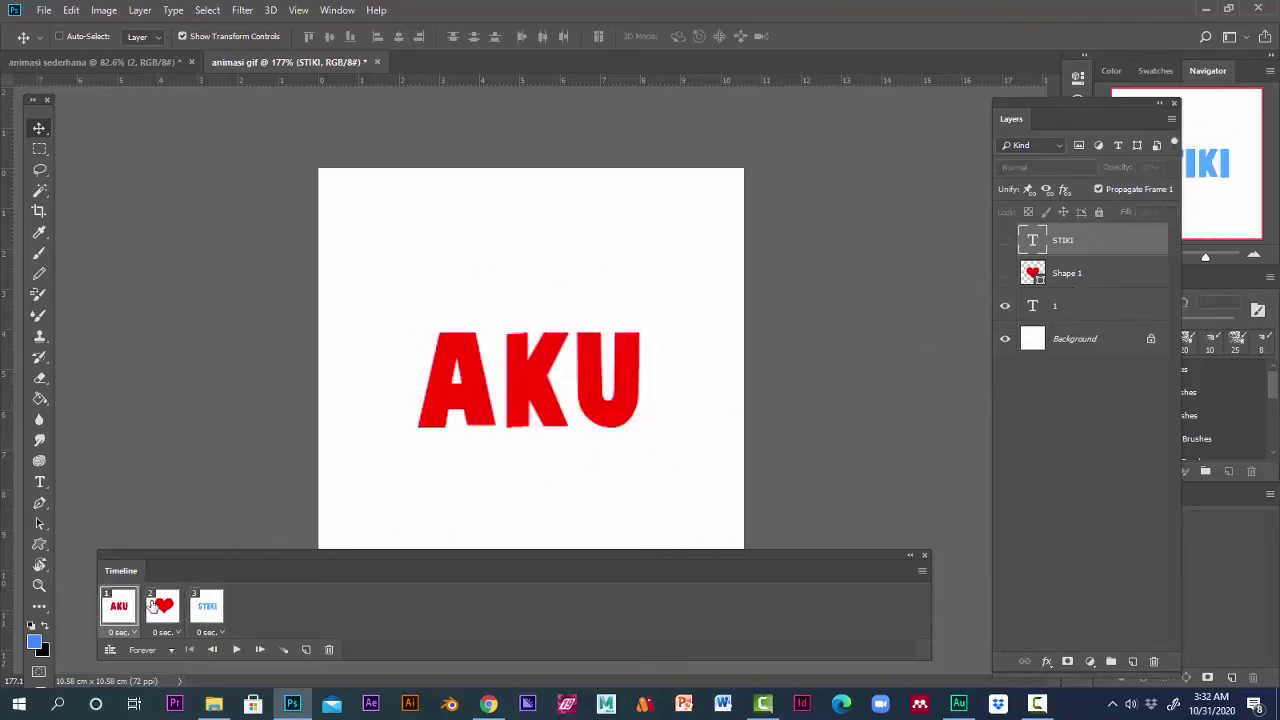
left_click(256, 649)
left_click(256, 649)
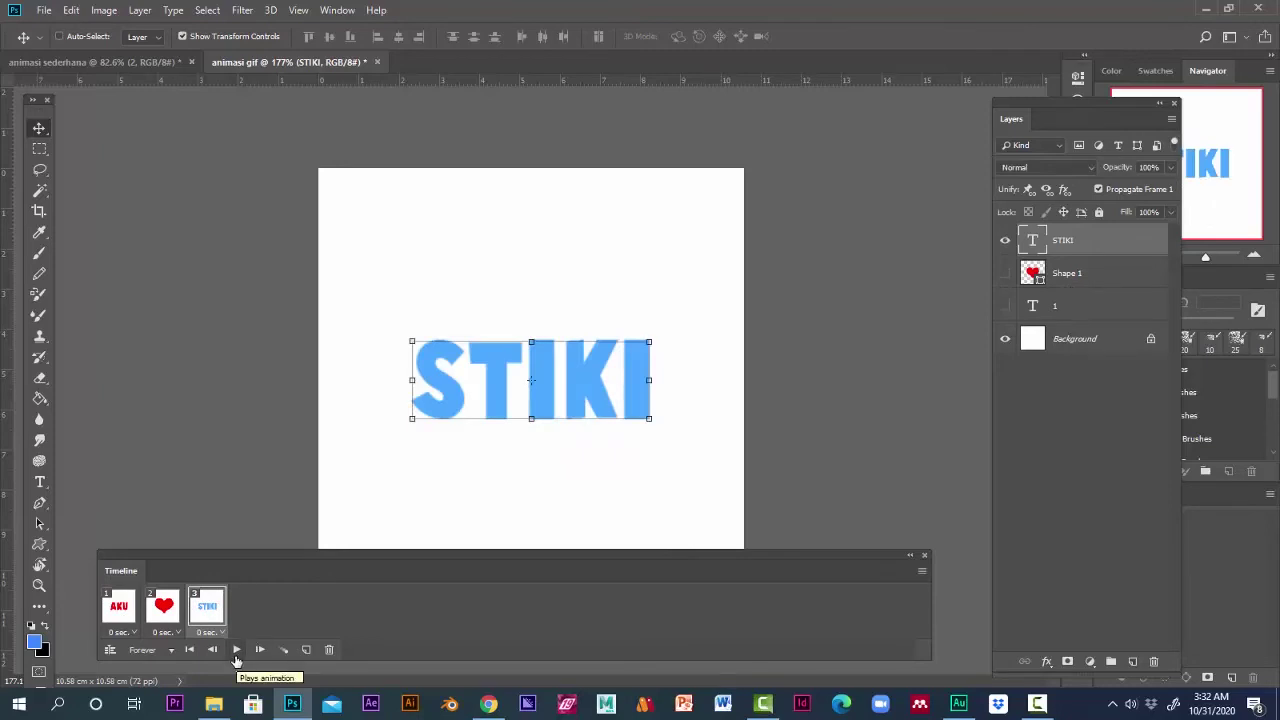
Play the animation to check its speed, stop it, and view frames 2 and 3 again
left_click(236, 655)
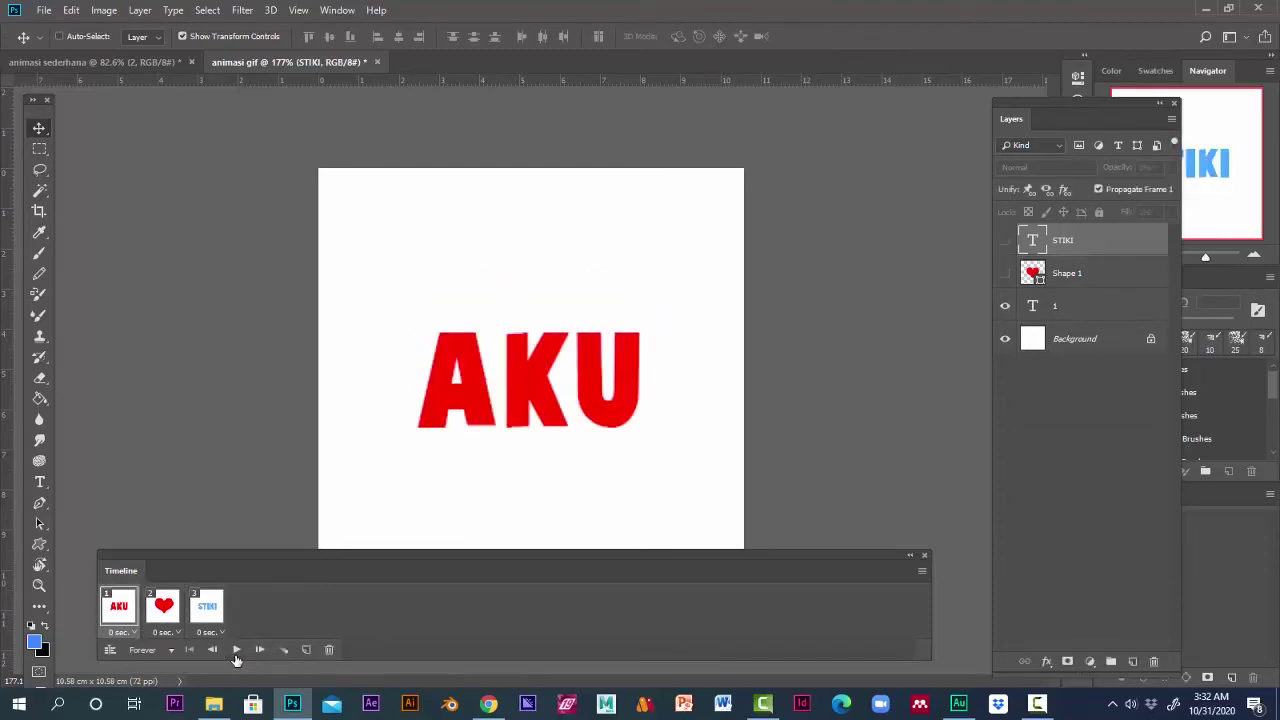
left_click(236, 650)
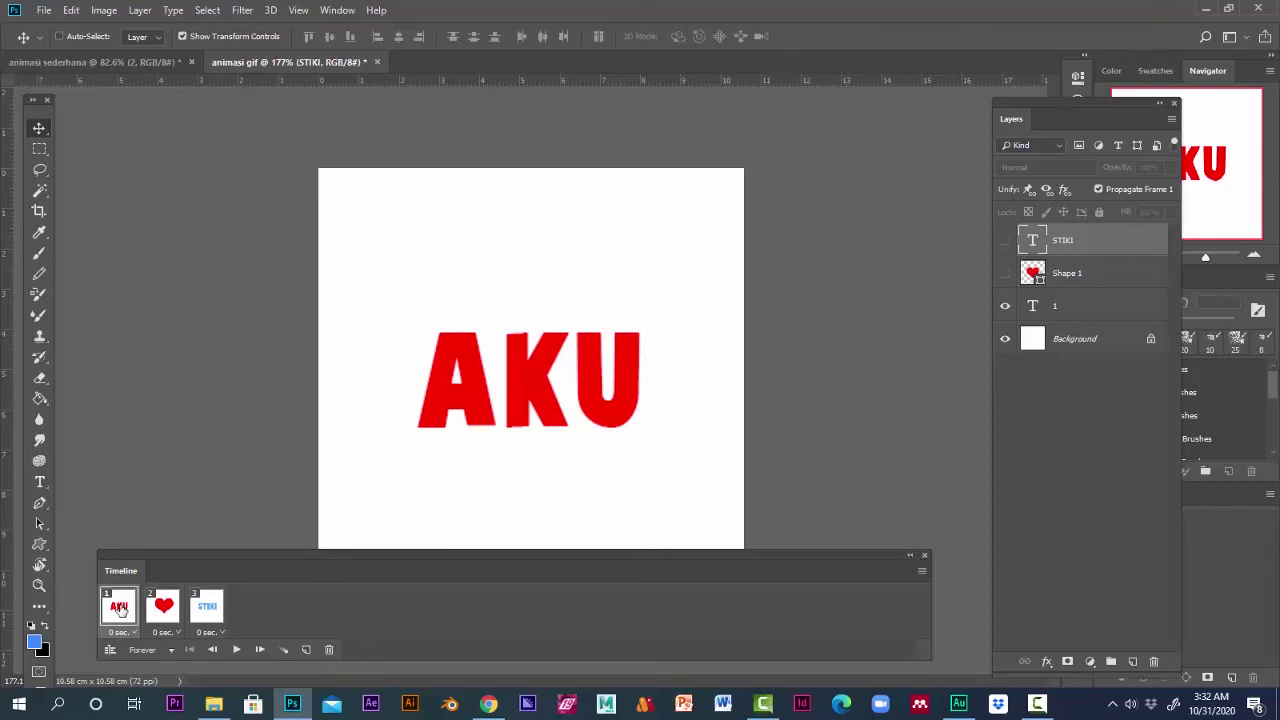
left_click(160, 605)
left_click(207, 605)
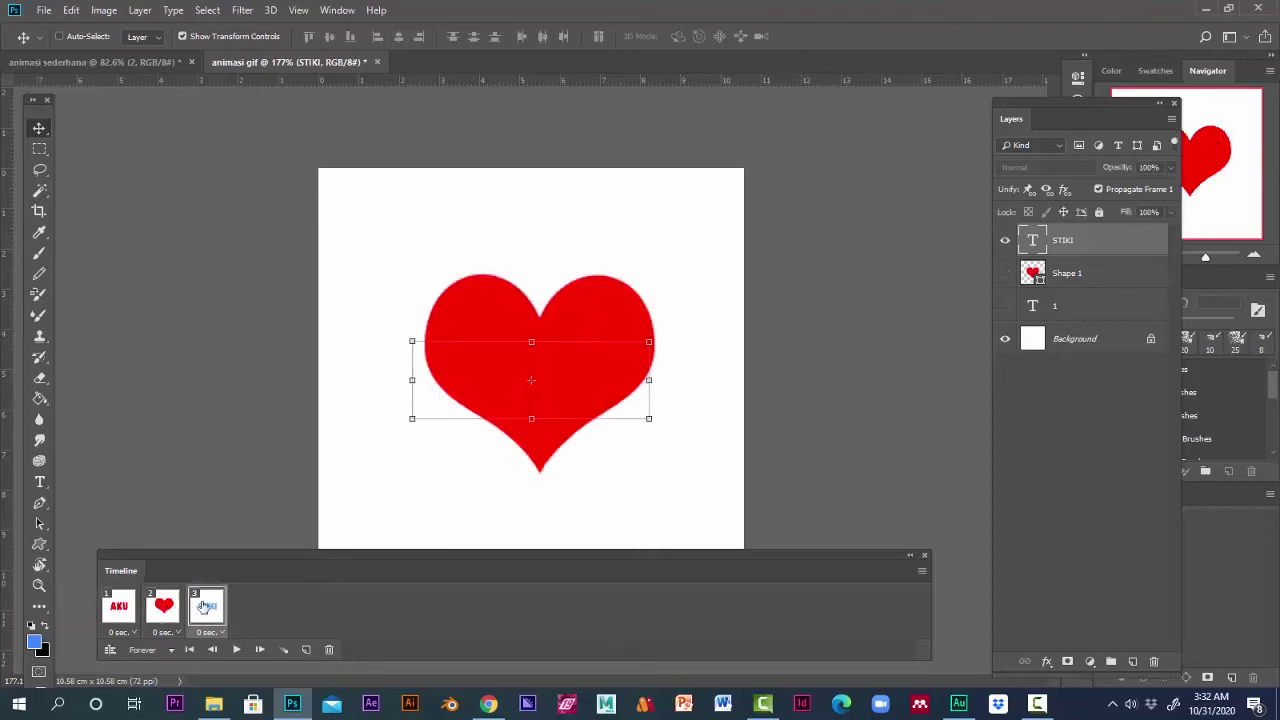
Set the delay of all three animation frames to 0.5 seconds each
left_click(120, 615)
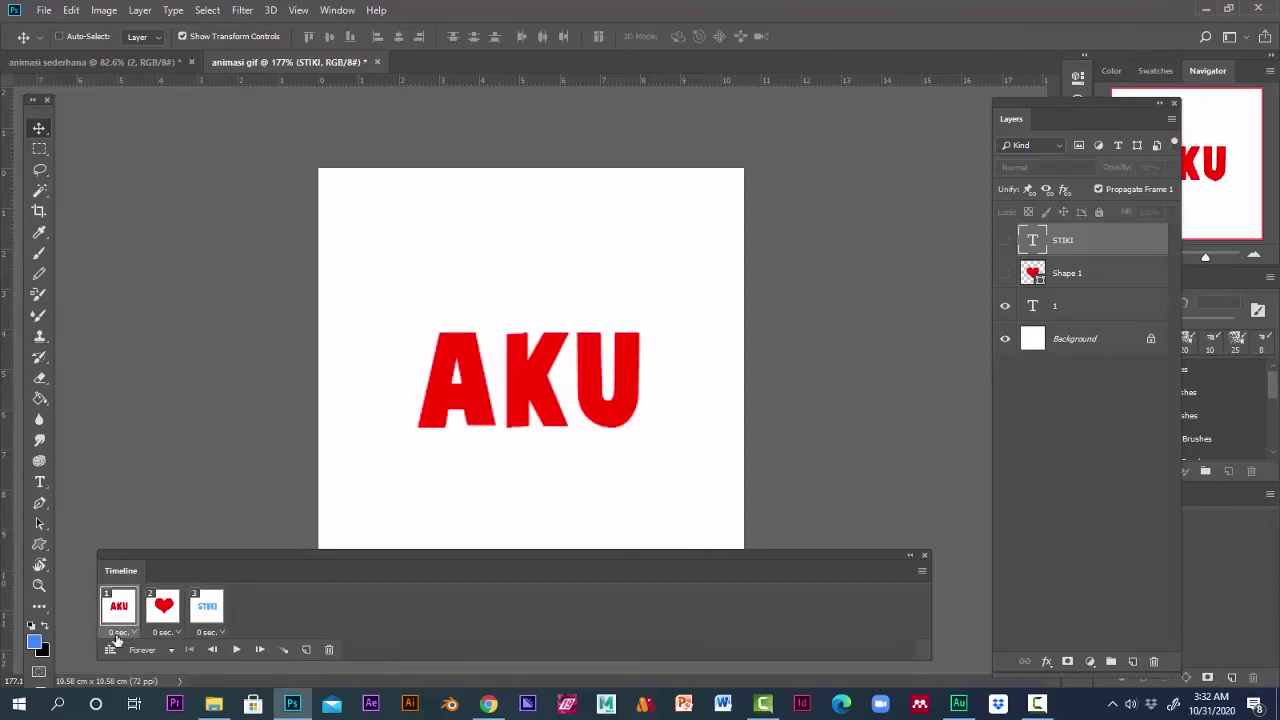
left_click(119, 633)
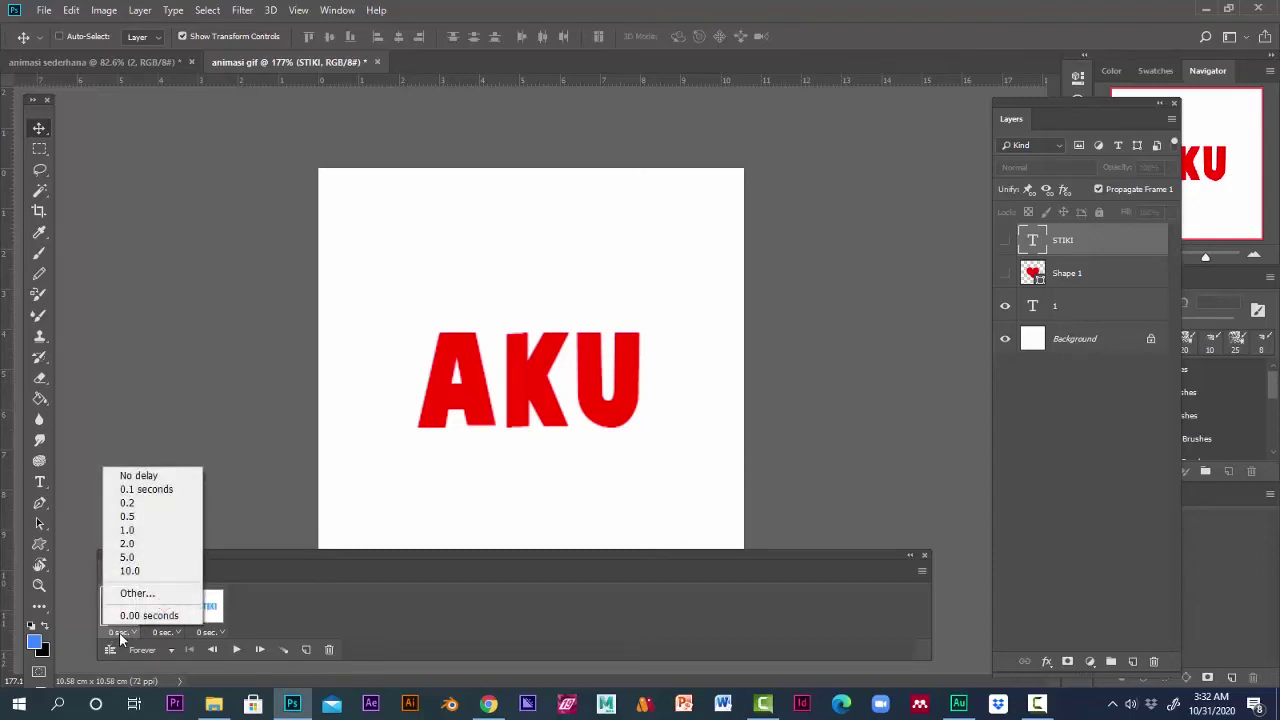
left_click(137, 516)
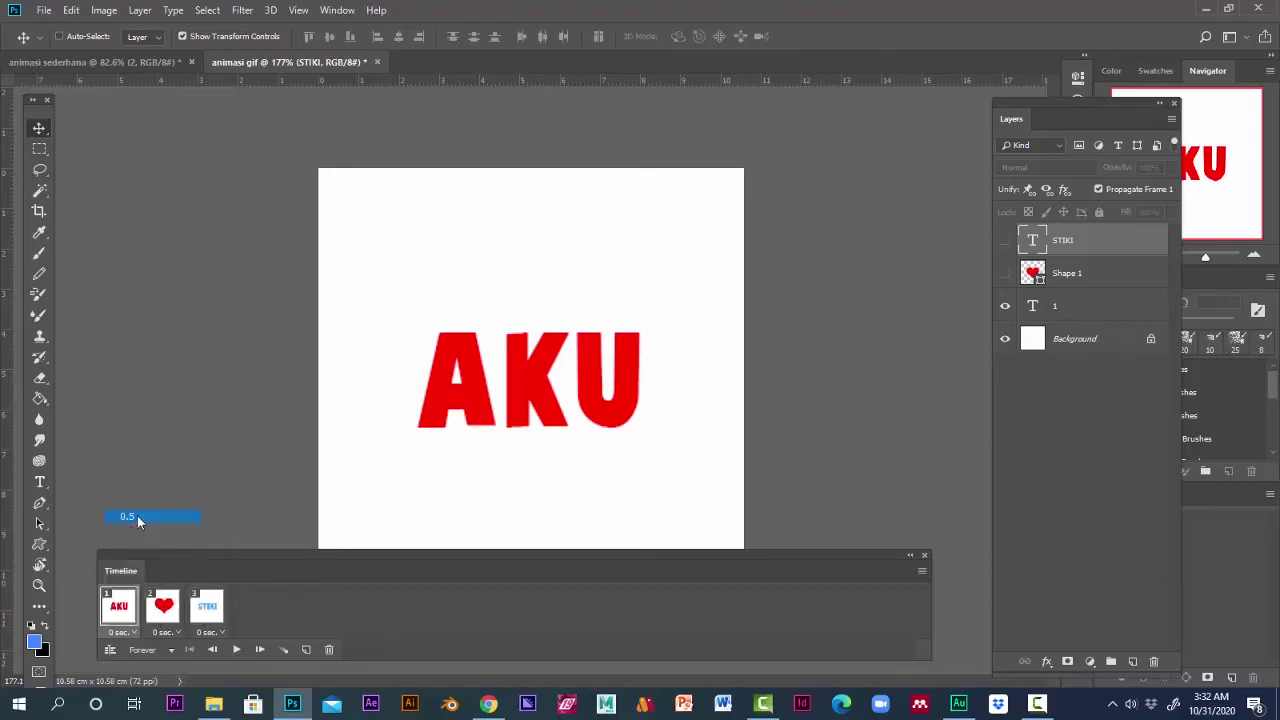
left_click(162, 633)
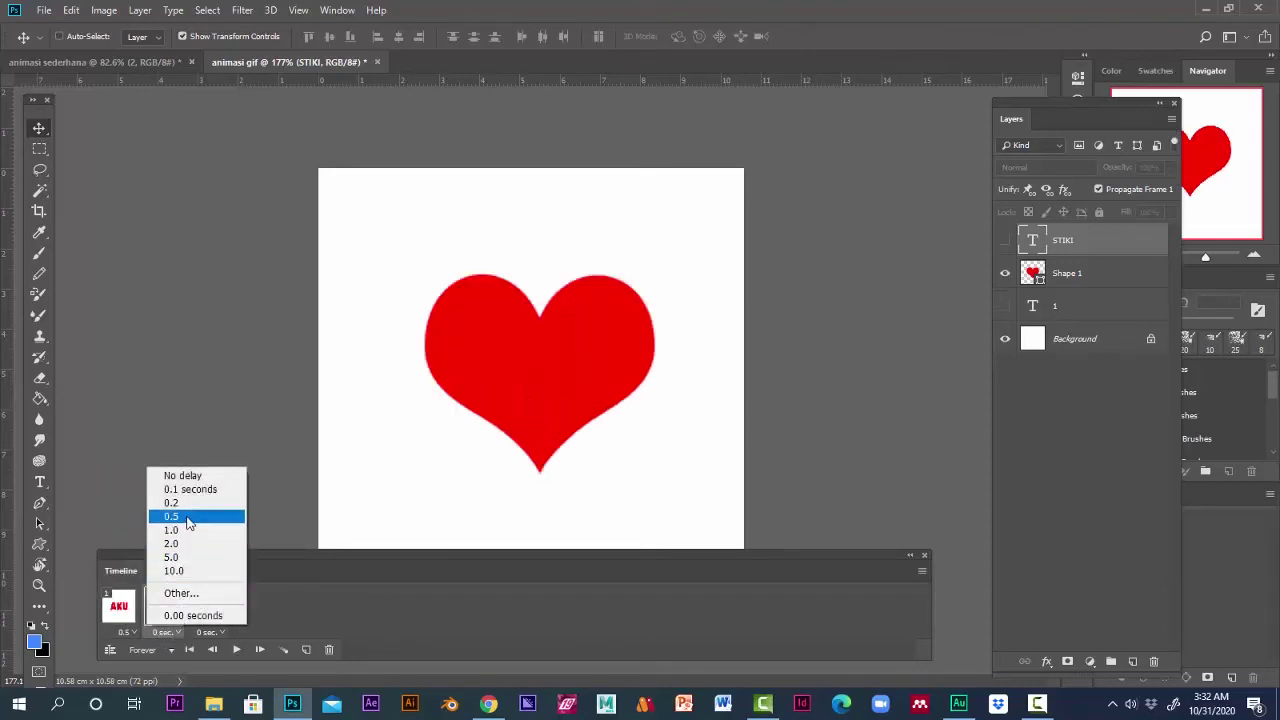
left_click(186, 517)
left_click(208, 632)
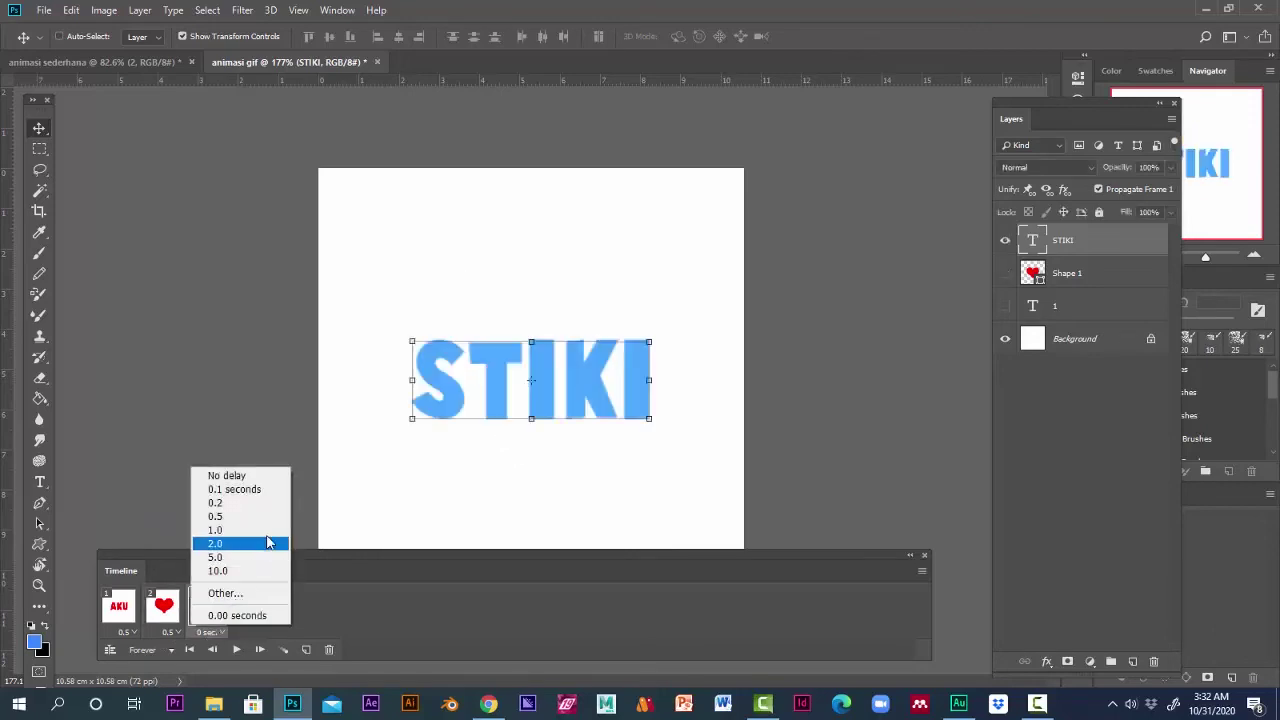
left_click(236, 516)
Play the animation with the 0.5-second frame delays and stop playback
left_click(236, 649)
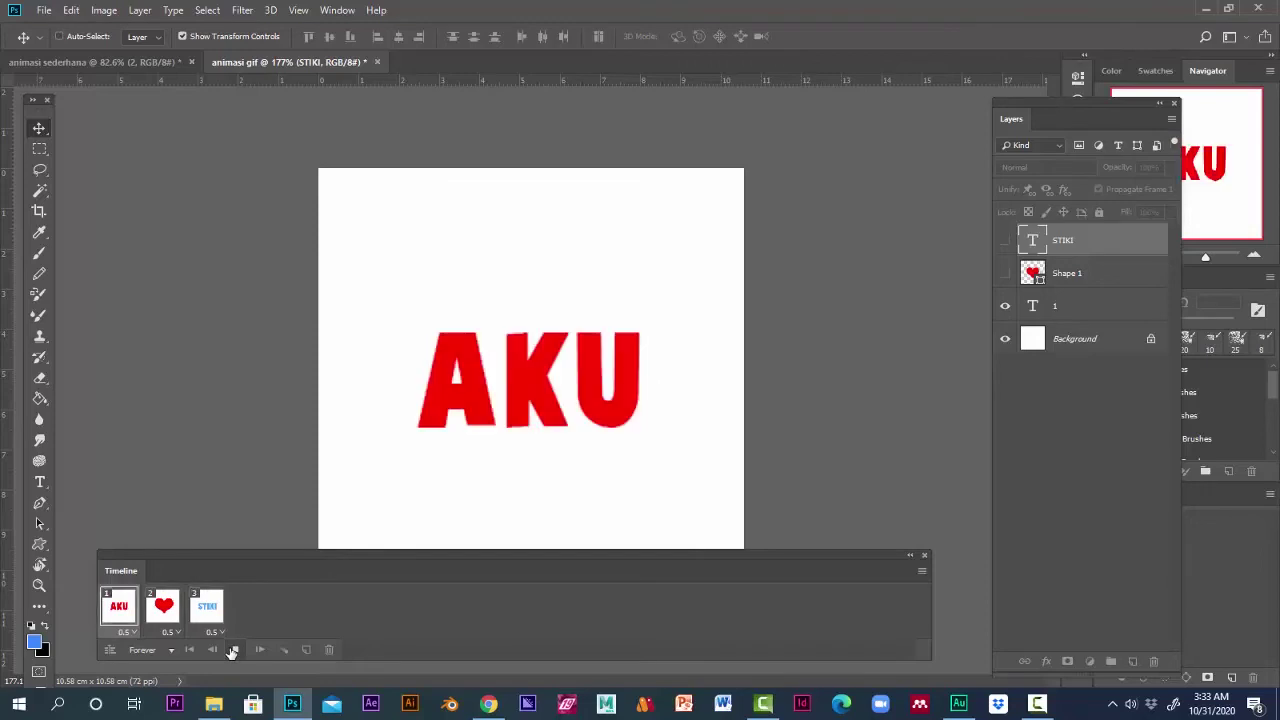
left_click(232, 651)
left_click(233, 651)
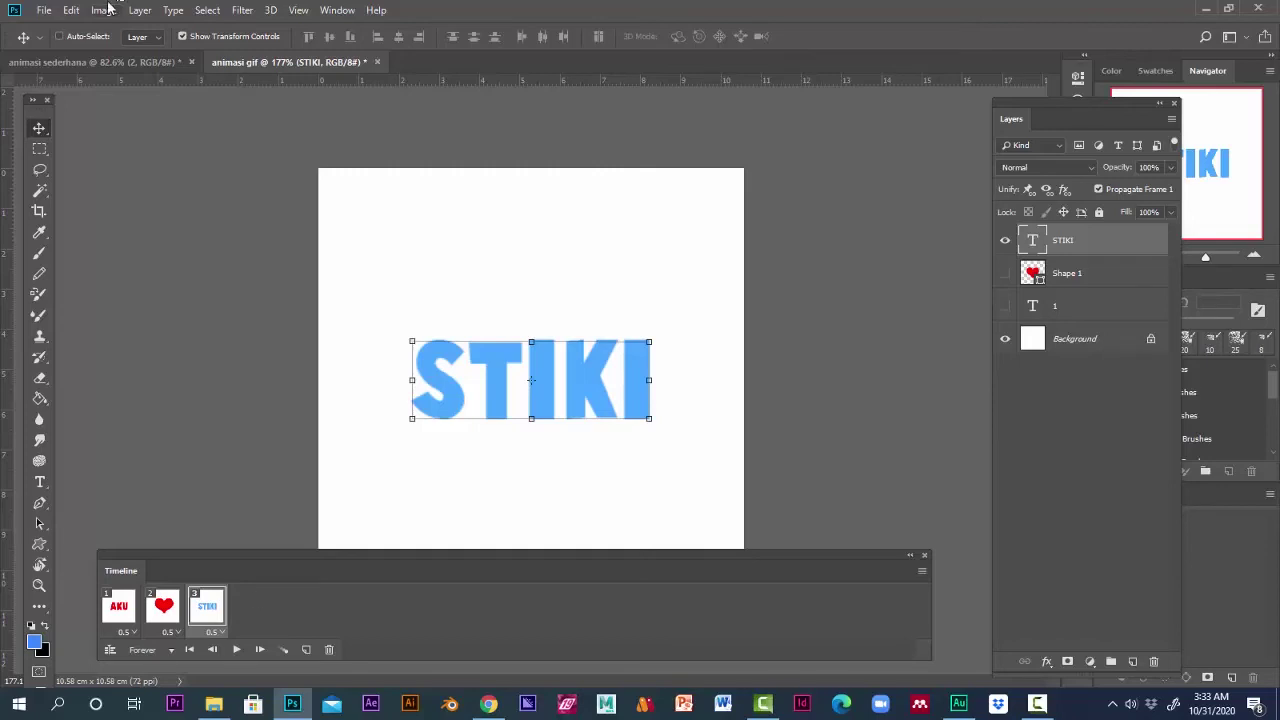
Start a Save for Web (Legacy) export with the GIF format and 8 colors
left_click(44, 12)
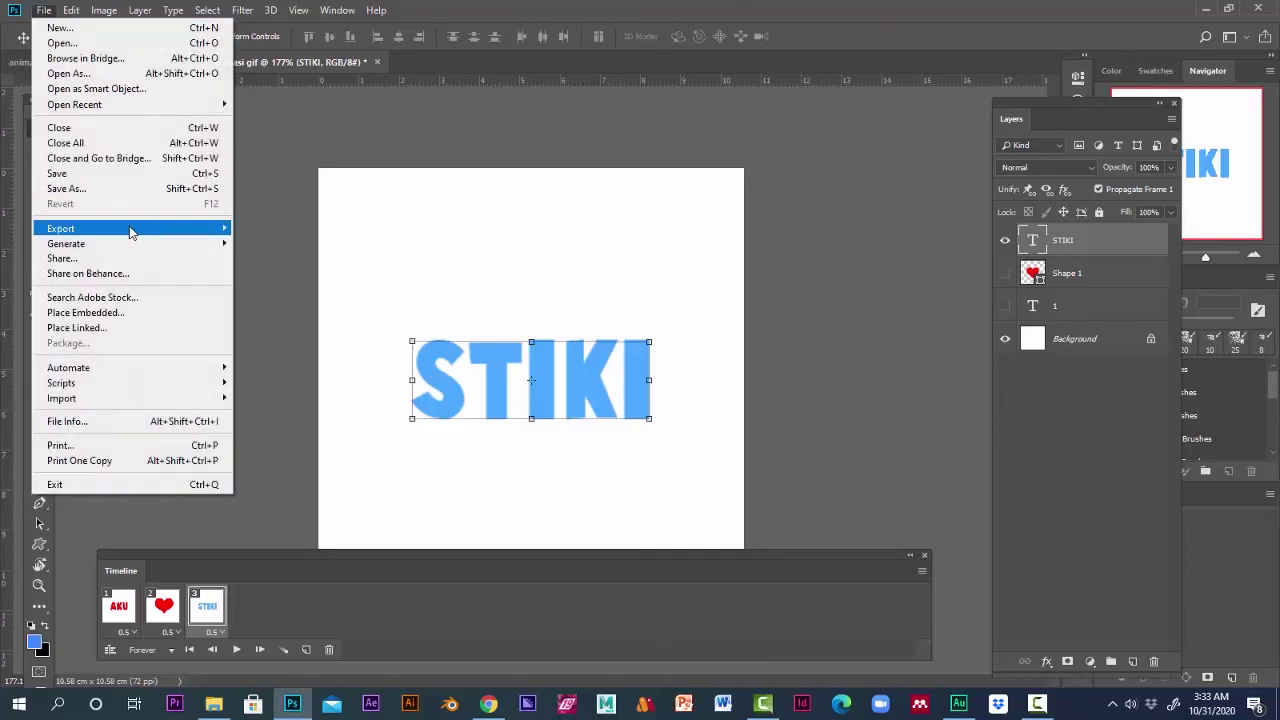
mouse_move(134, 232)
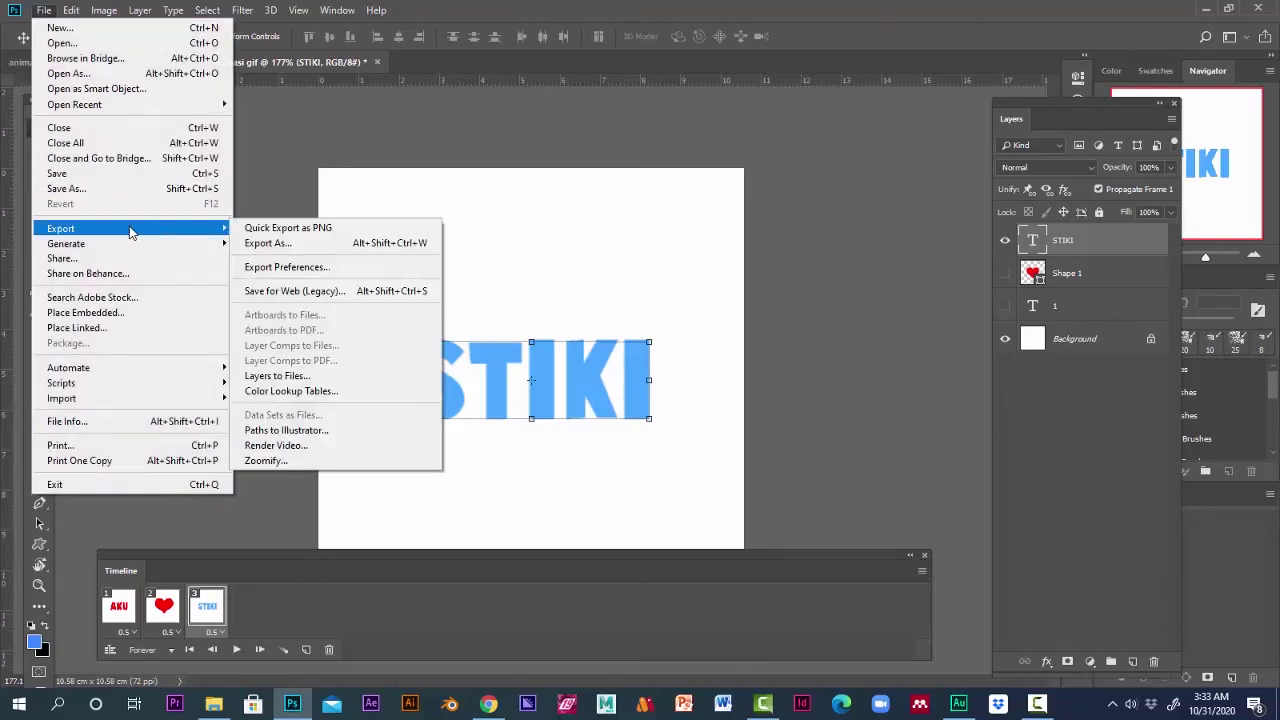
left_click(396, 296)
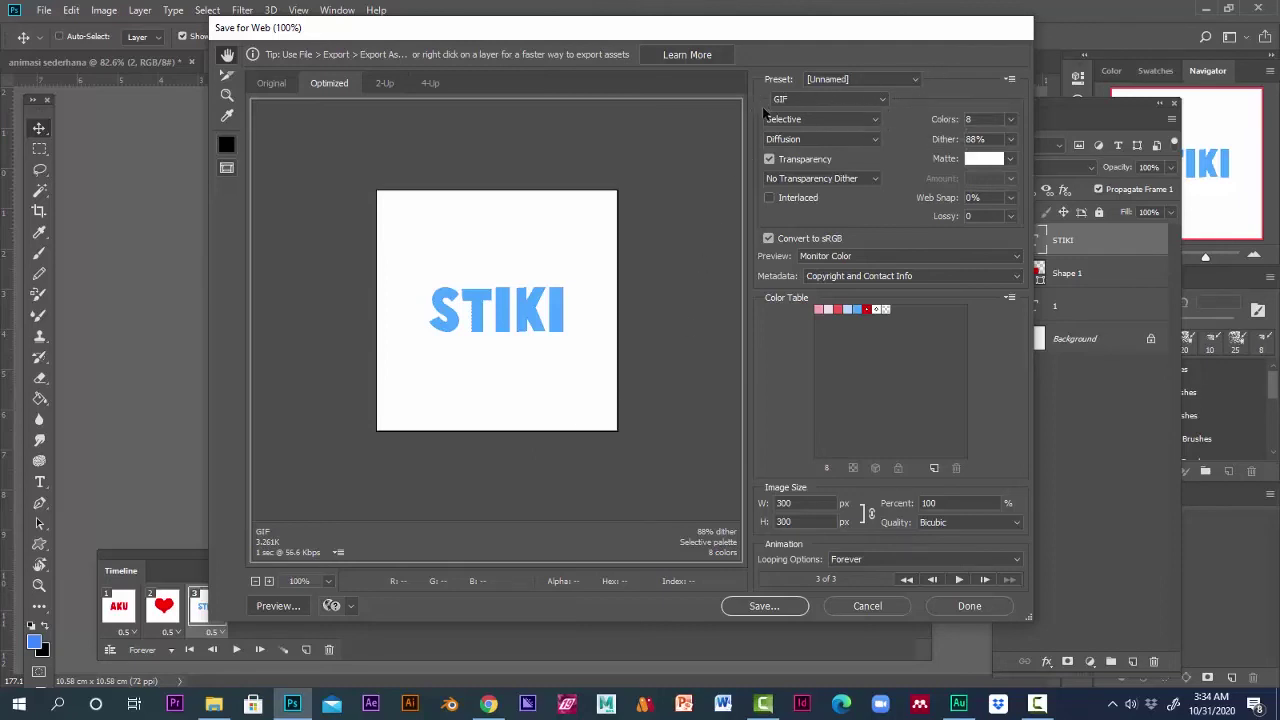
left_click(866, 97)
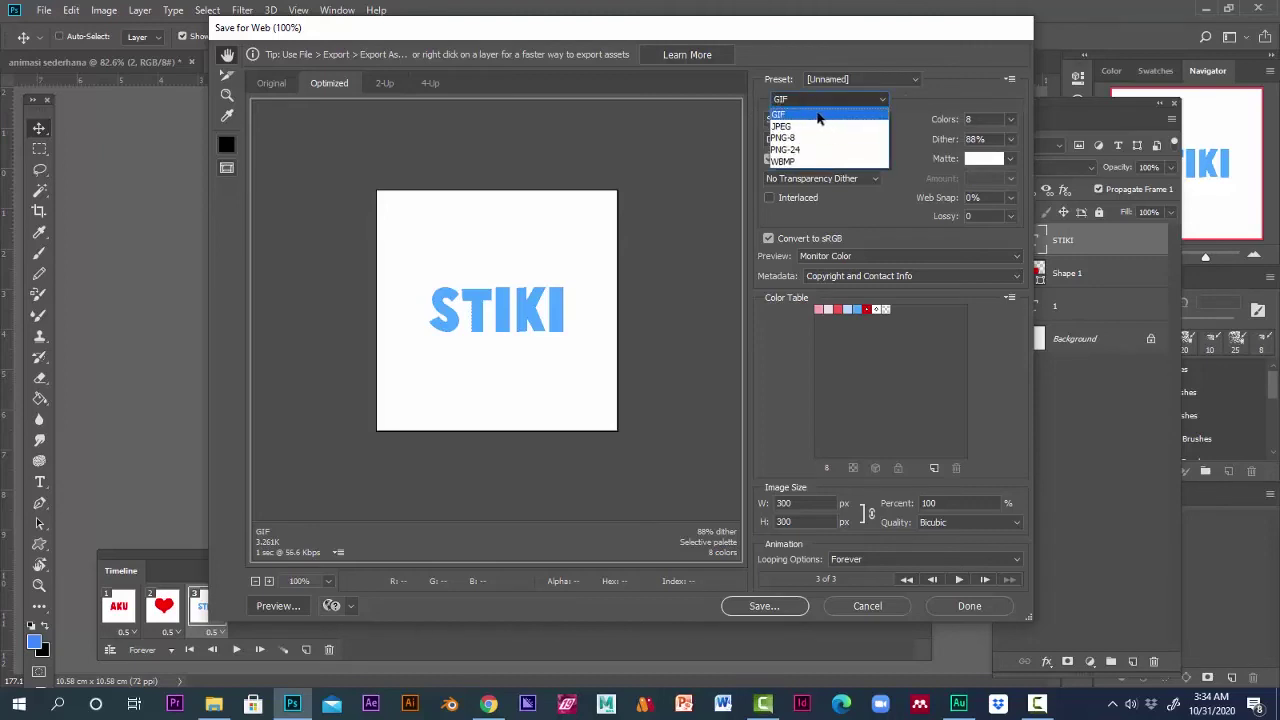
left_click(818, 118)
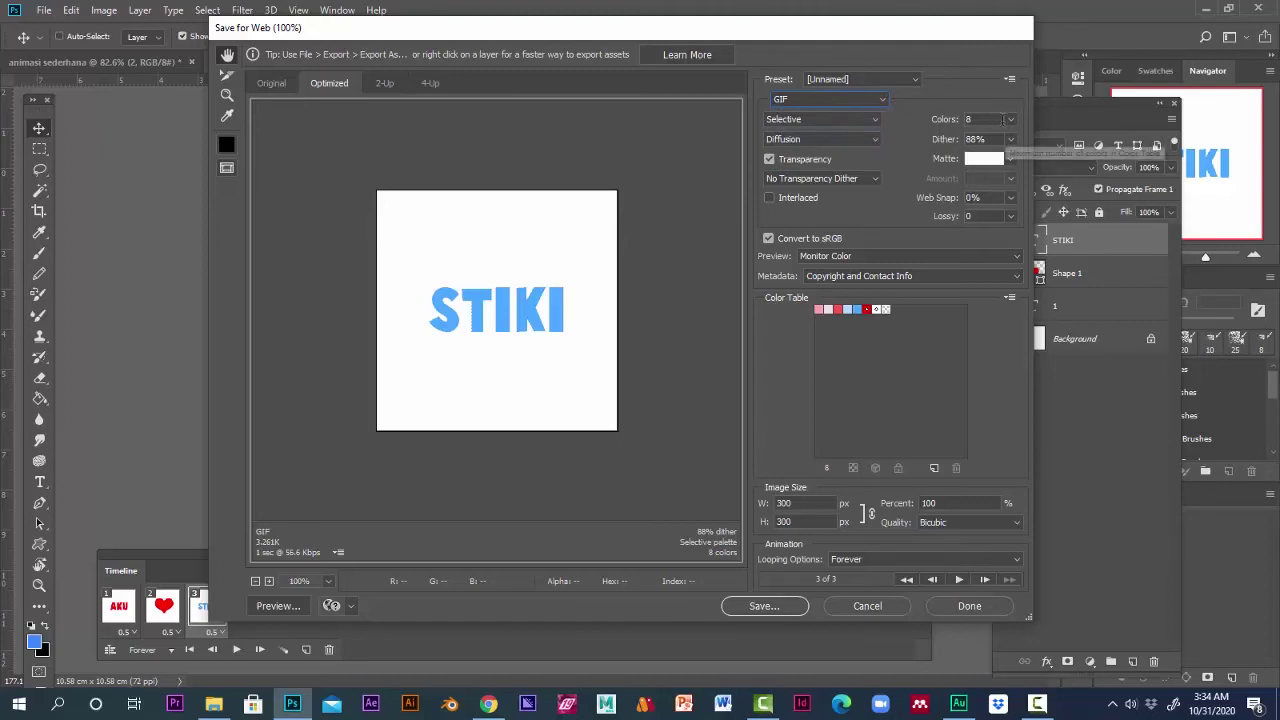
left_click(1010, 119)
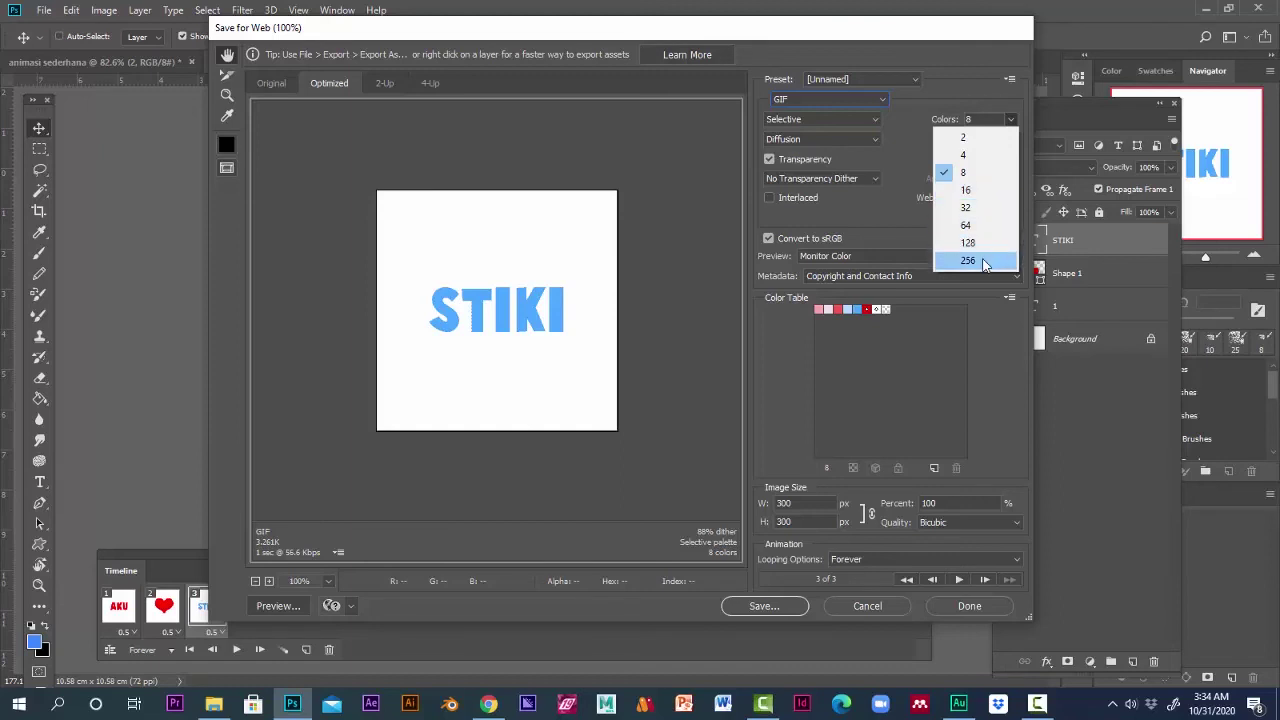
left_click(970, 174)
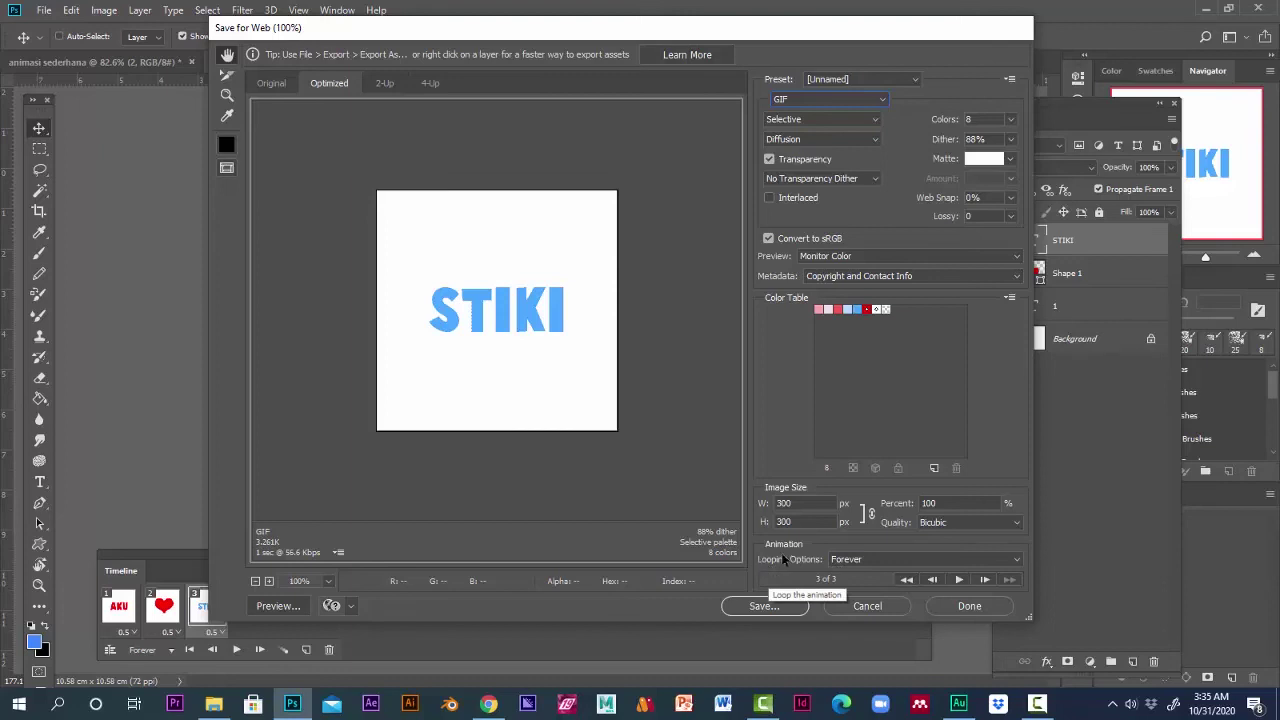
Set the export's looping option to Forever, preview the GIF in the browser, and close the preview
left_click(843, 562)
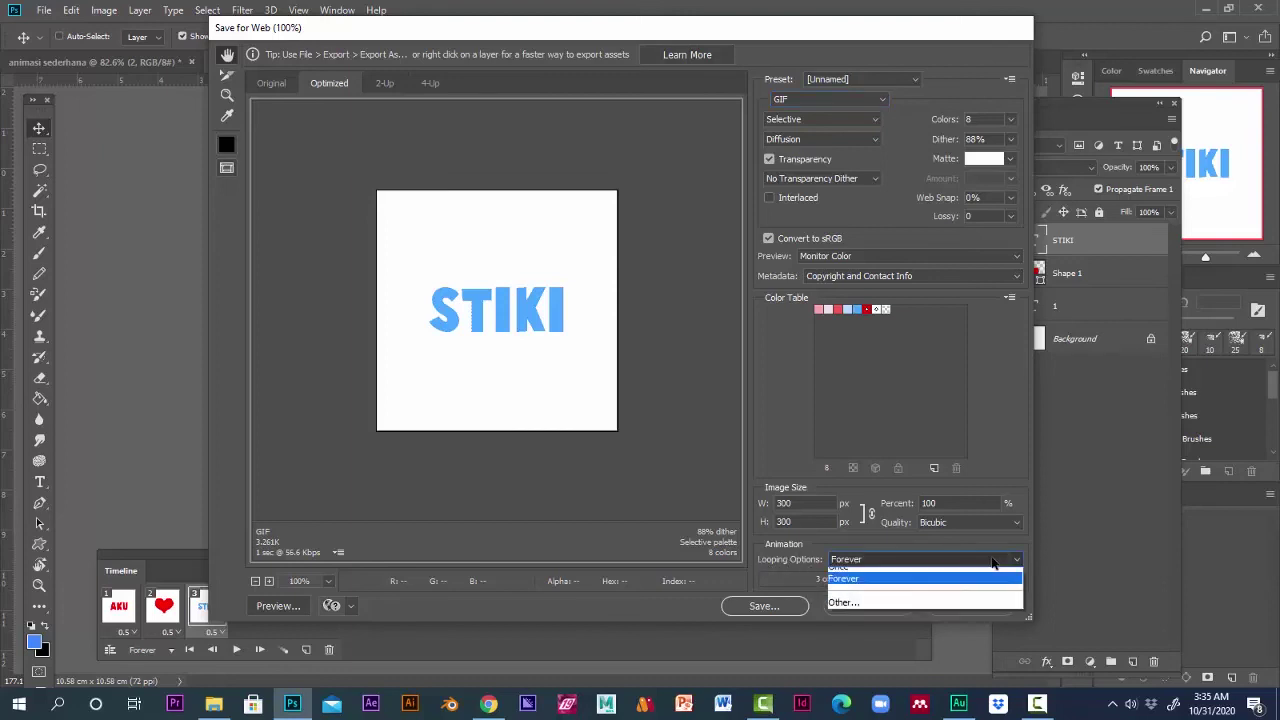
left_click(860, 587)
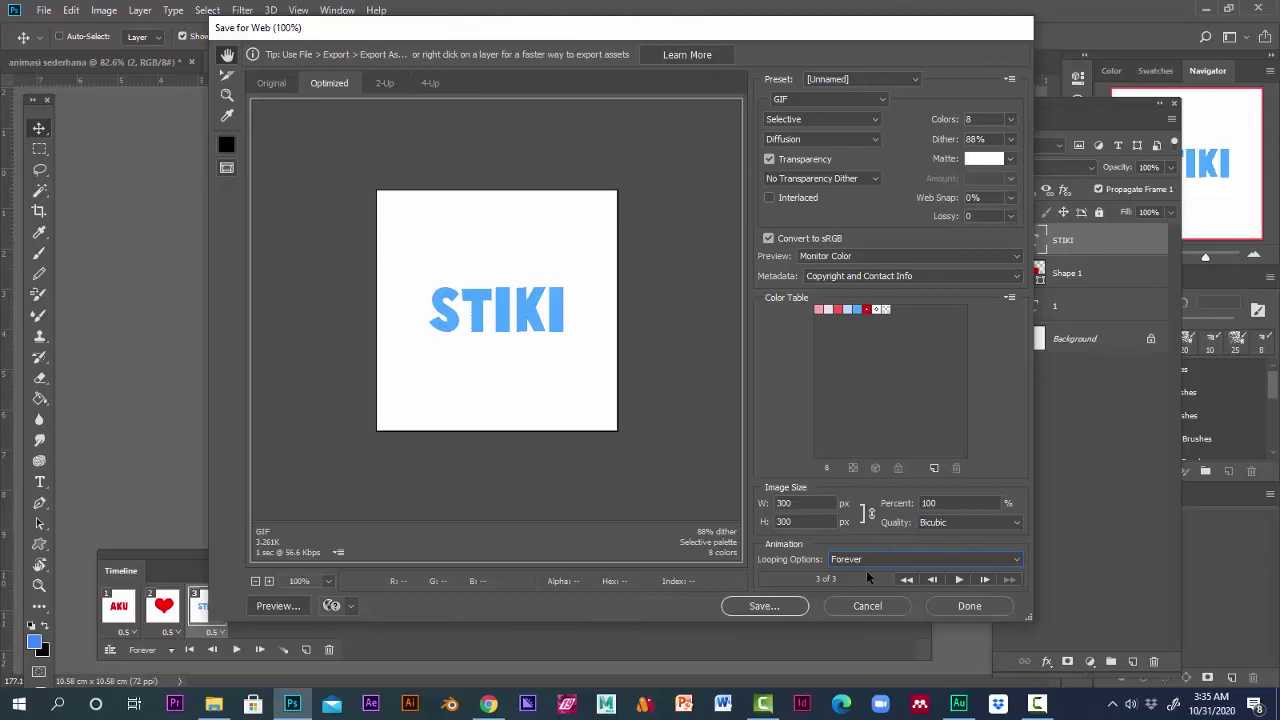
left_click(290, 612)
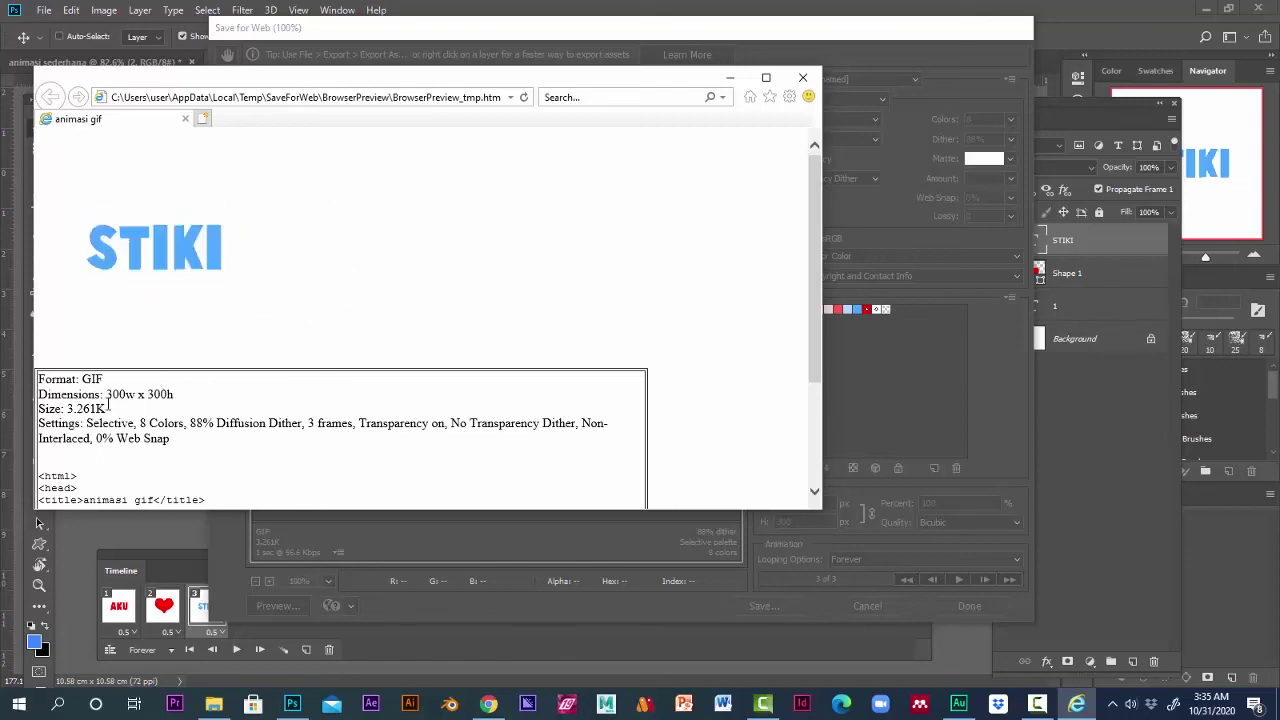
left_click(803, 80)
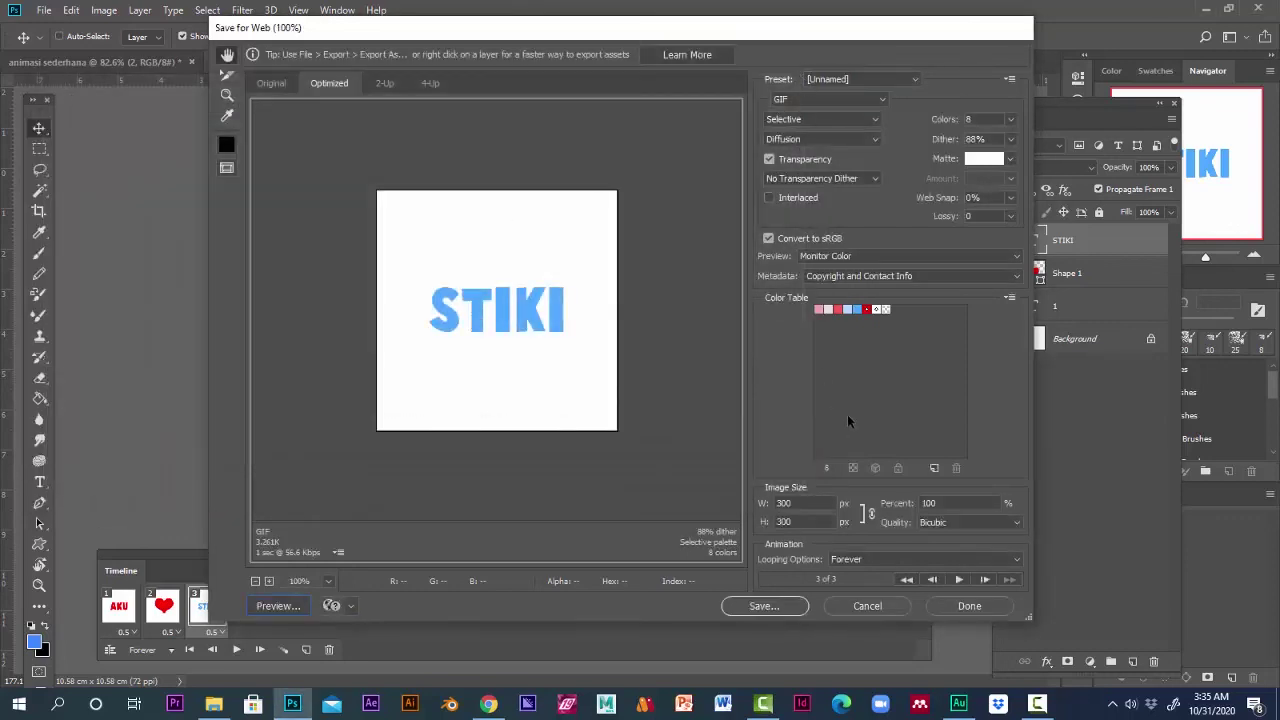
Save the optimized animation to the Desktop as LATIHAN GIF.gif, with images only and default settings
left_click(765, 607)
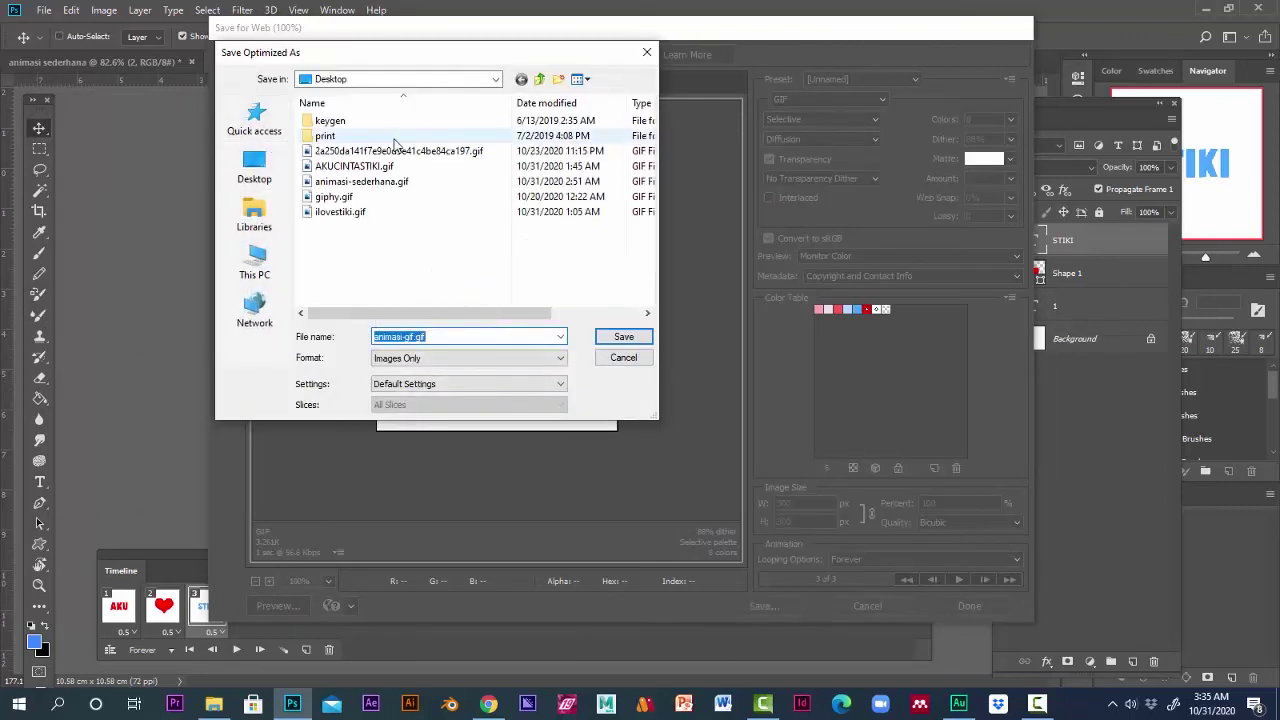
left_click(406, 338)
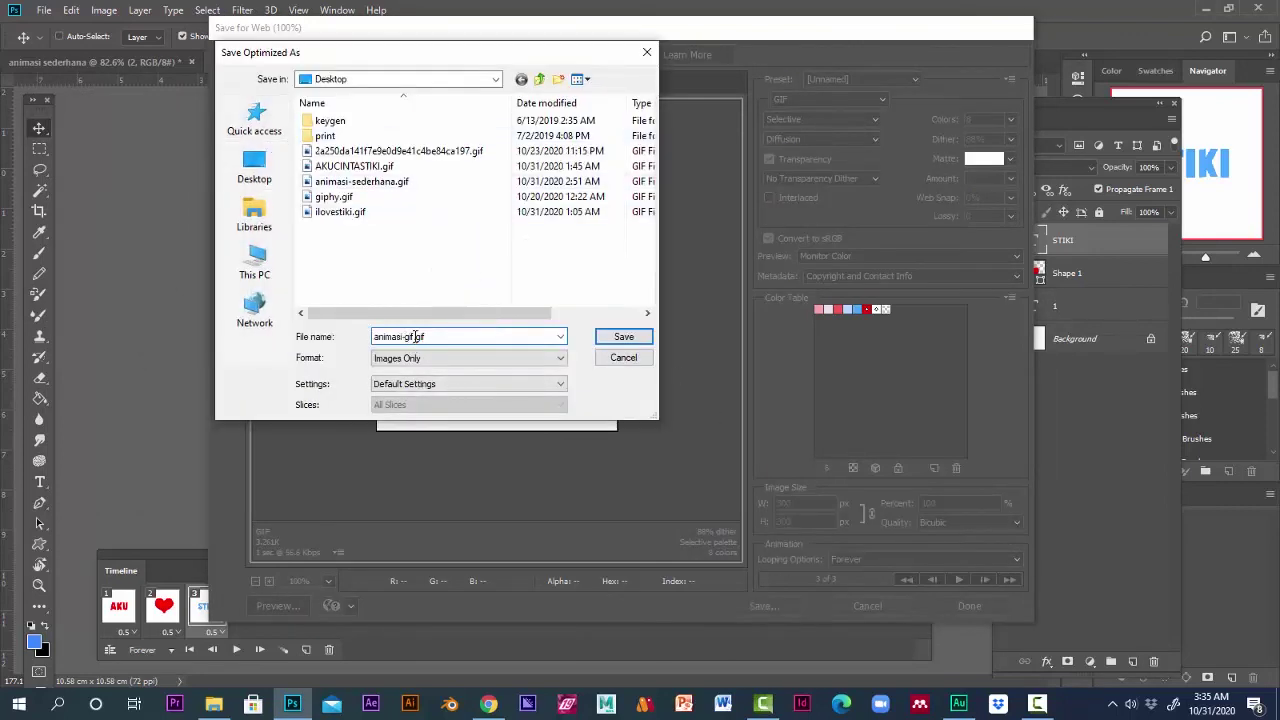
left_click_drag(409, 337, 370, 336)
type("LATIHAN")
type("GIF")
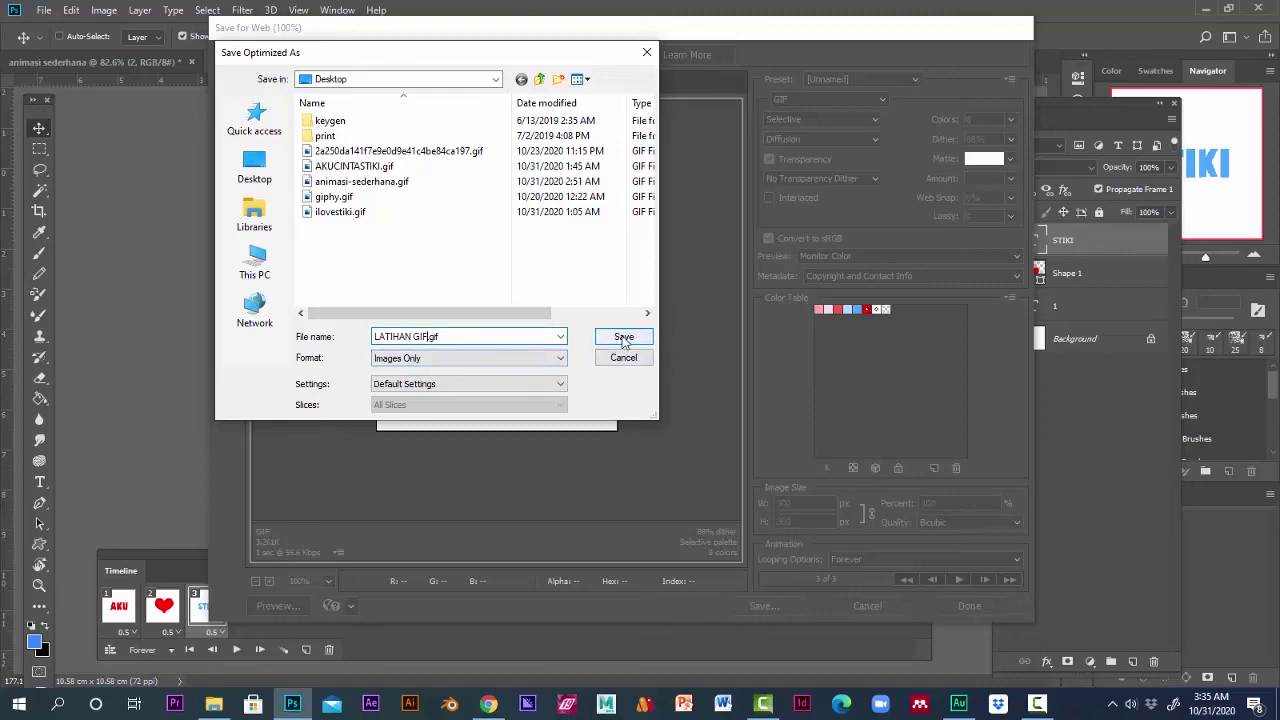
left_click(621, 336)
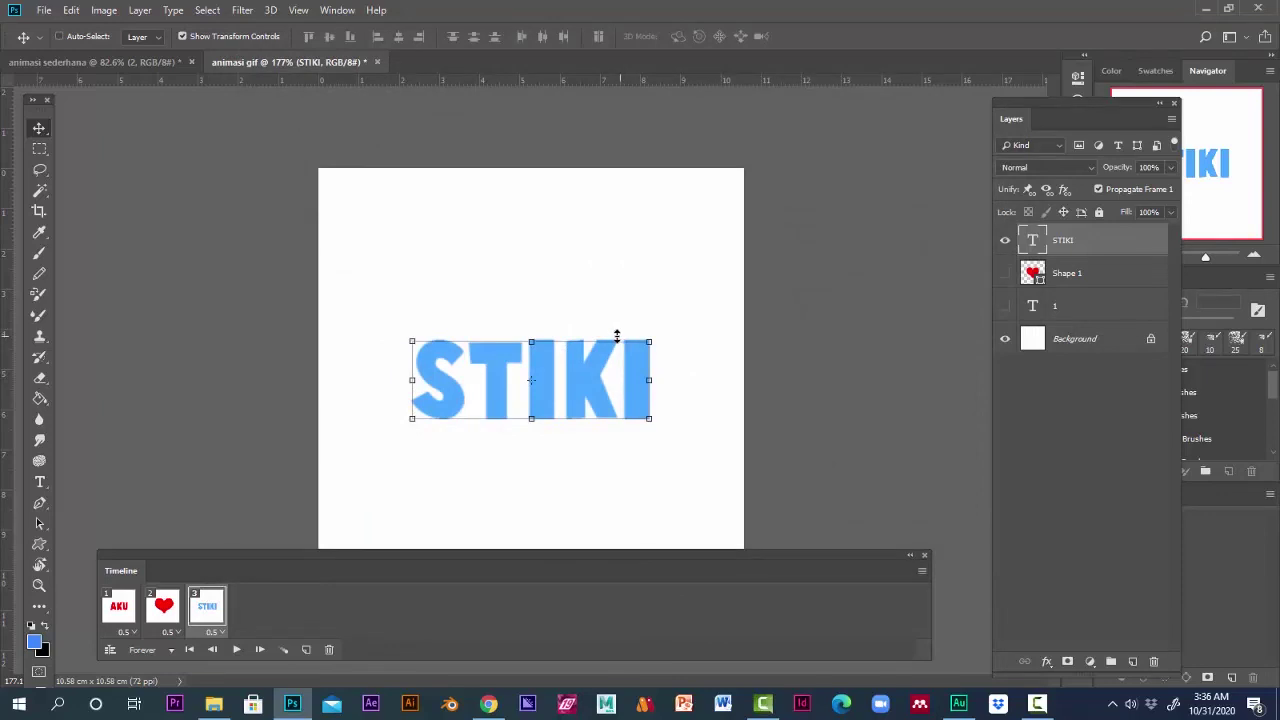